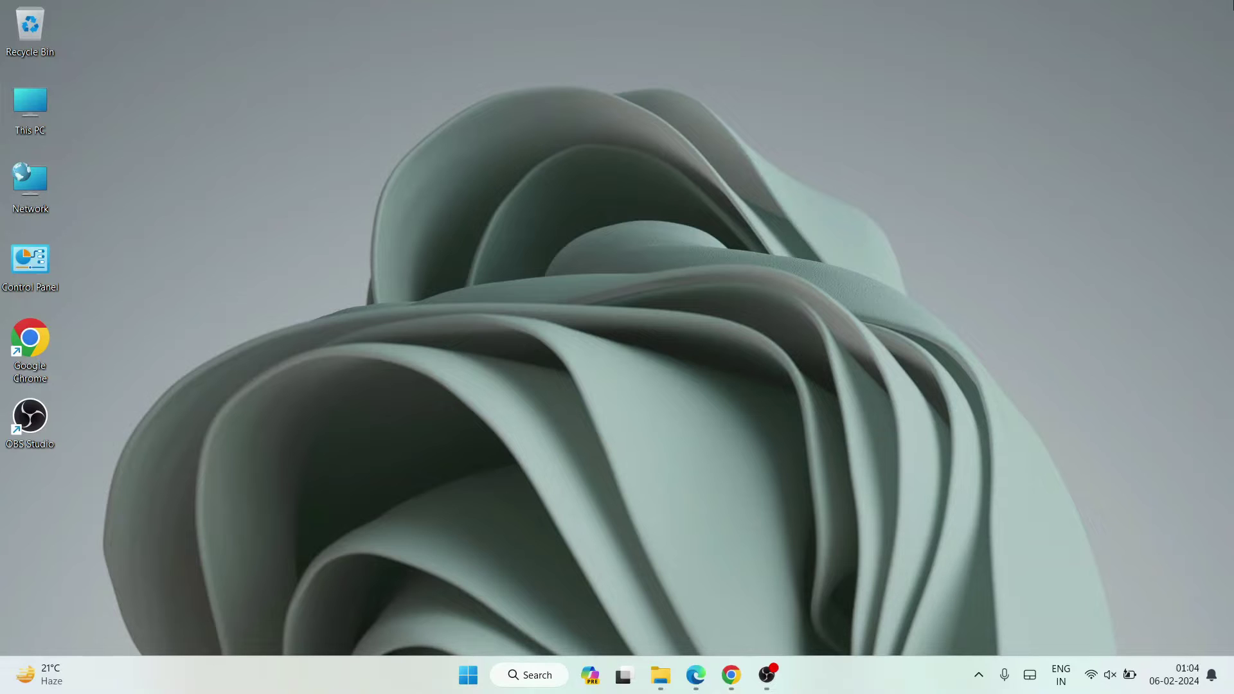
Search 'php download' in Chrome and open the php.net Downloads page for PHP 8.3.2
{"action": "left_click", "coordinate": [730, 675]}
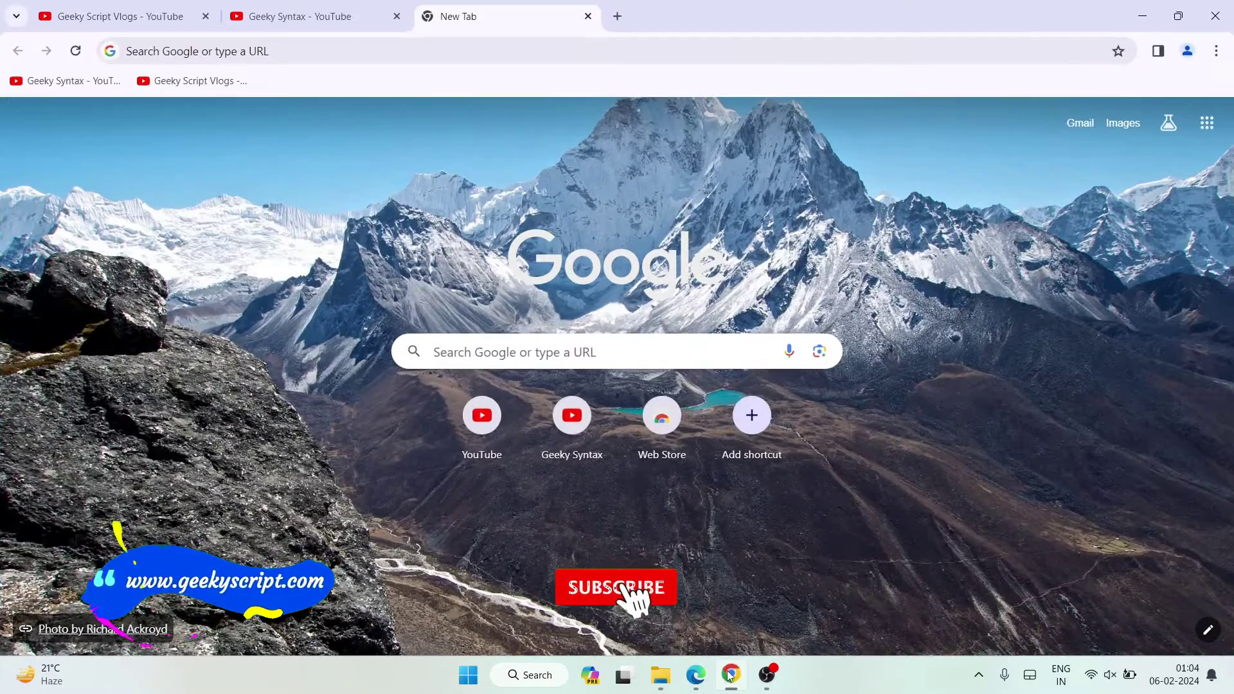
{"action": "left_click", "coordinate": [528, 56]}
{"action": "type", "text": "p"}
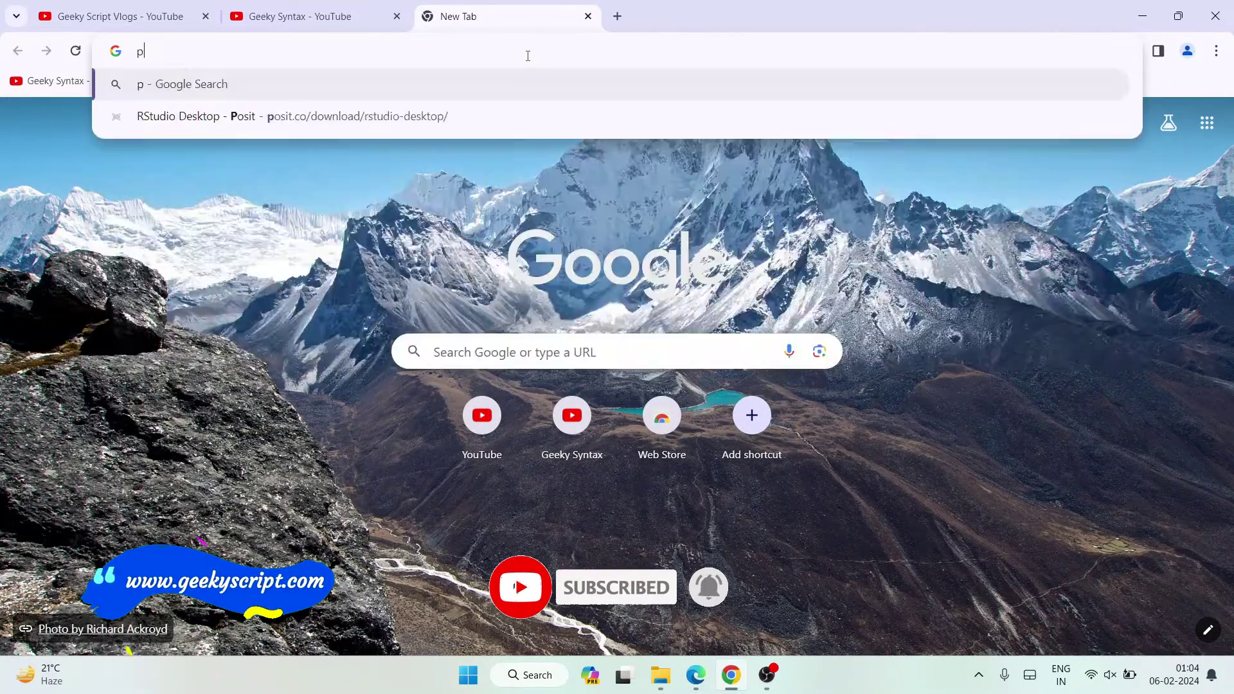
{"action": "type", "text": "hp dow"}
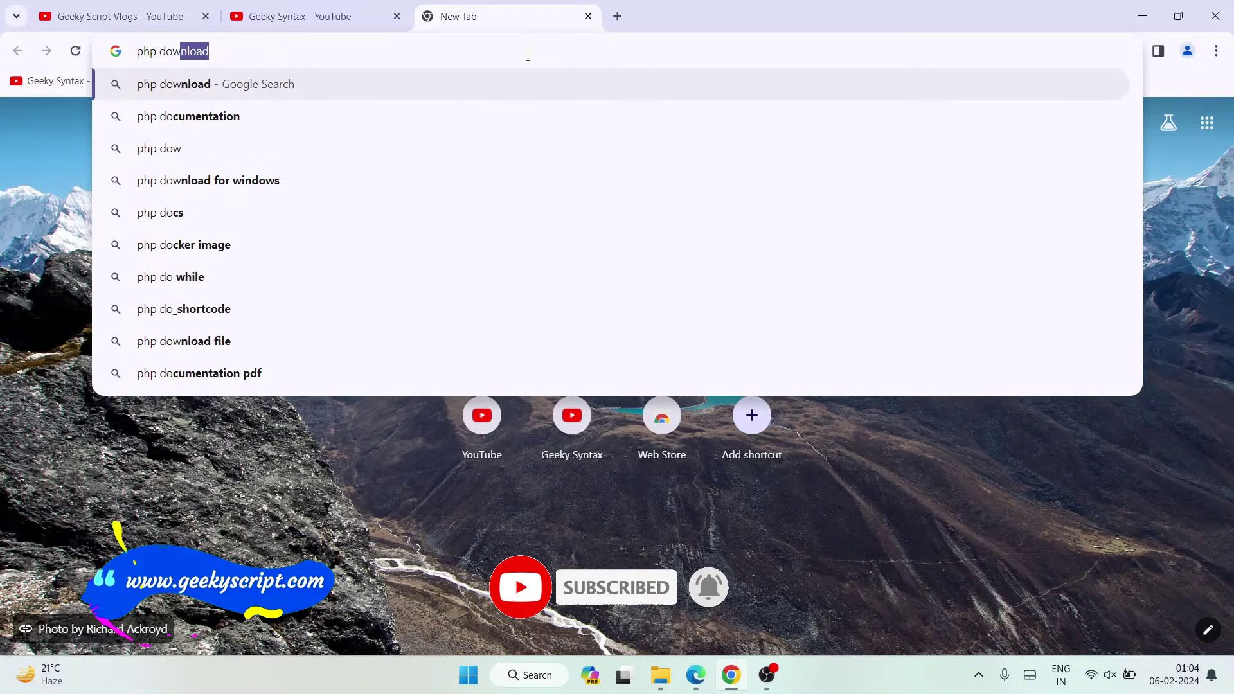
{"action": "key", "text": "Return"}
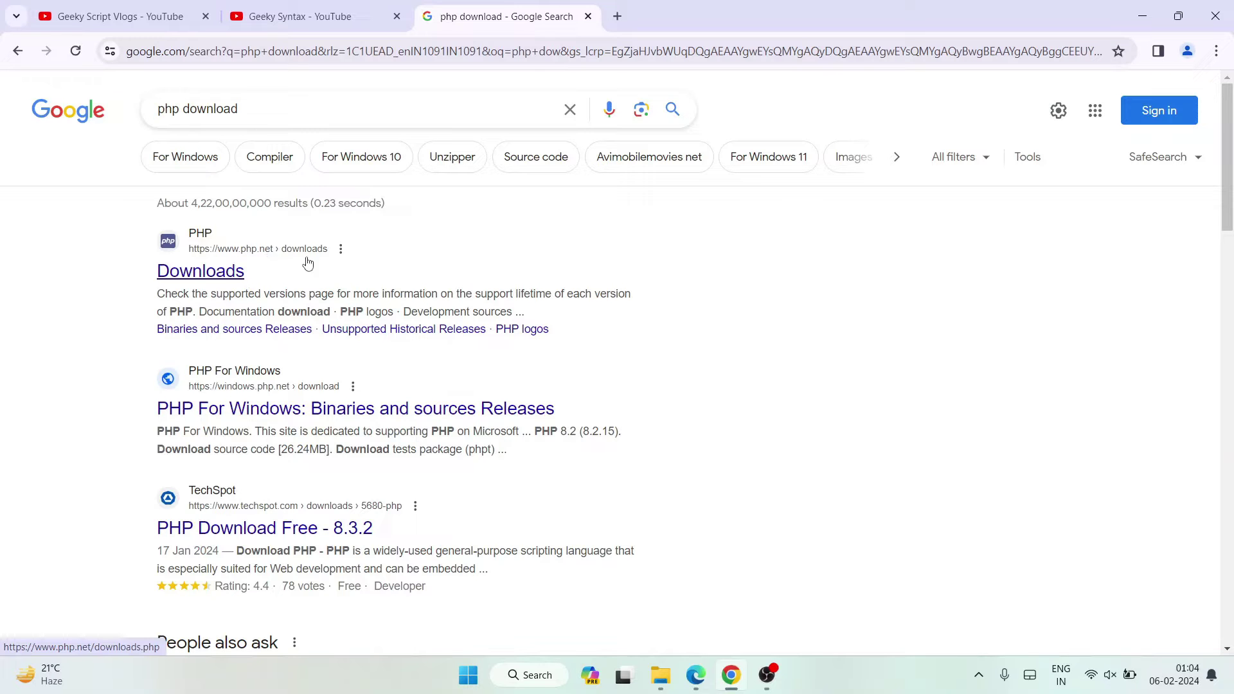
{"action": "left_click", "coordinate": [185, 273]}
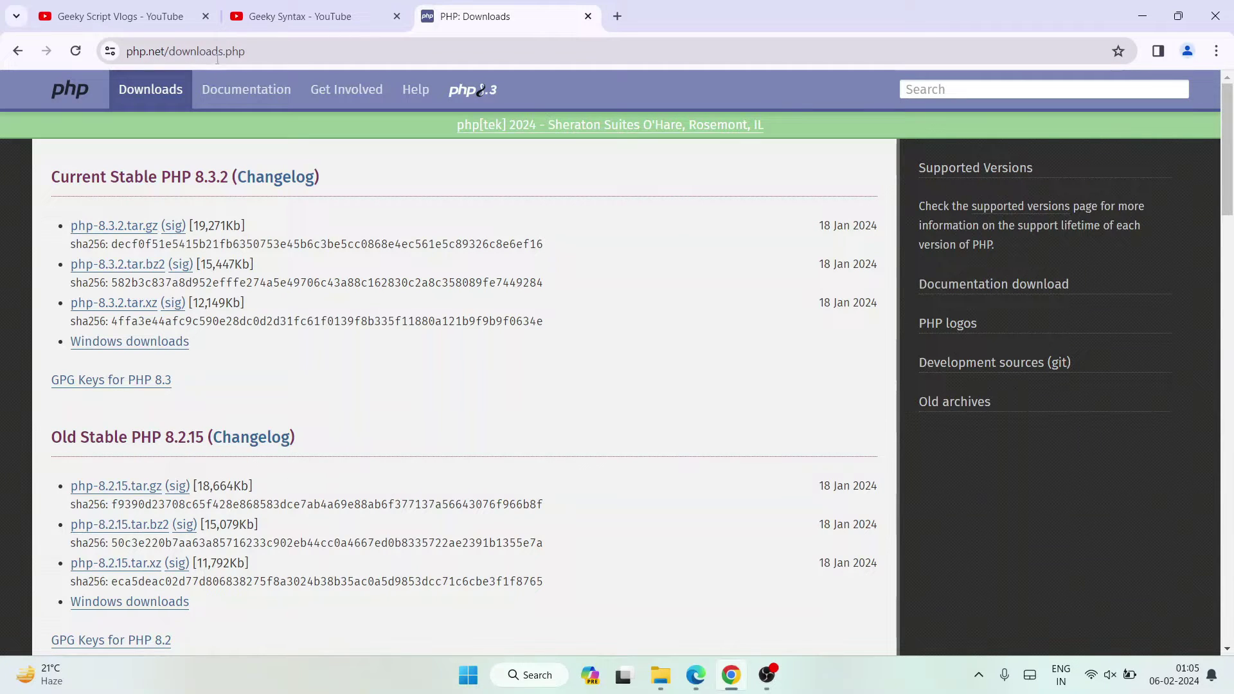
{"action": "left_click", "coordinate": [253, 56]}
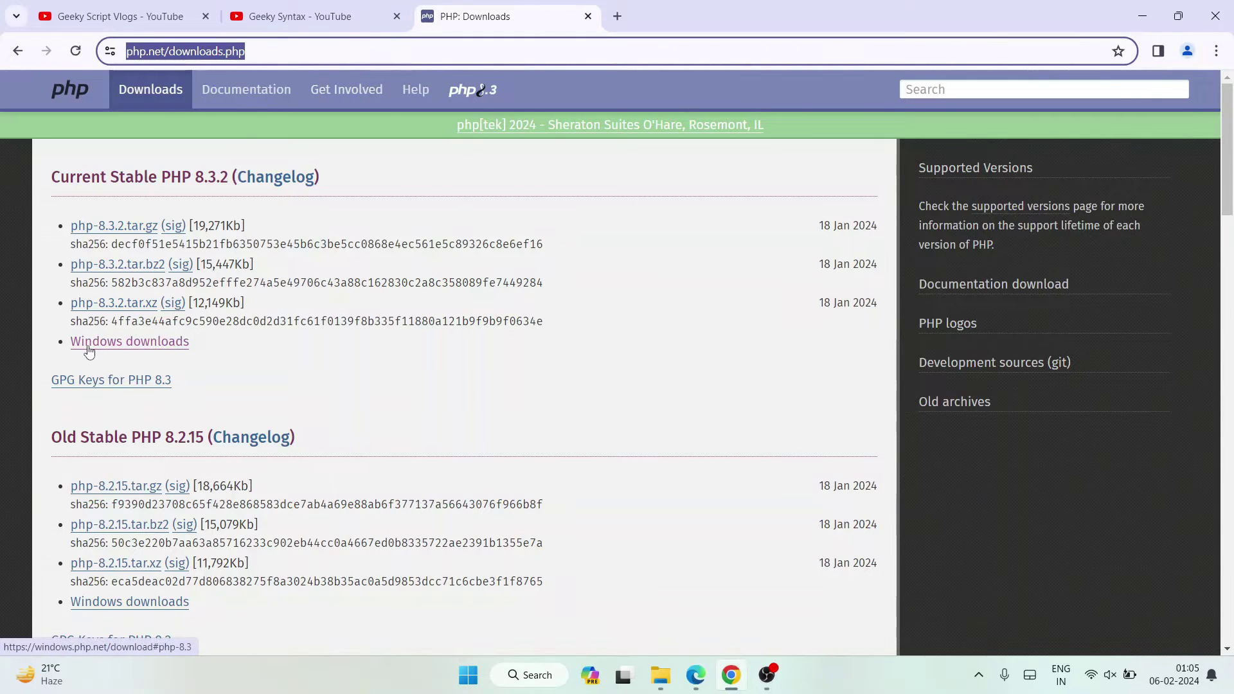
Open the PHP 8.3 Windows downloads page and locate the VS16 x64 Thread Safe build
{"action": "left_click", "coordinate": [167, 347]}
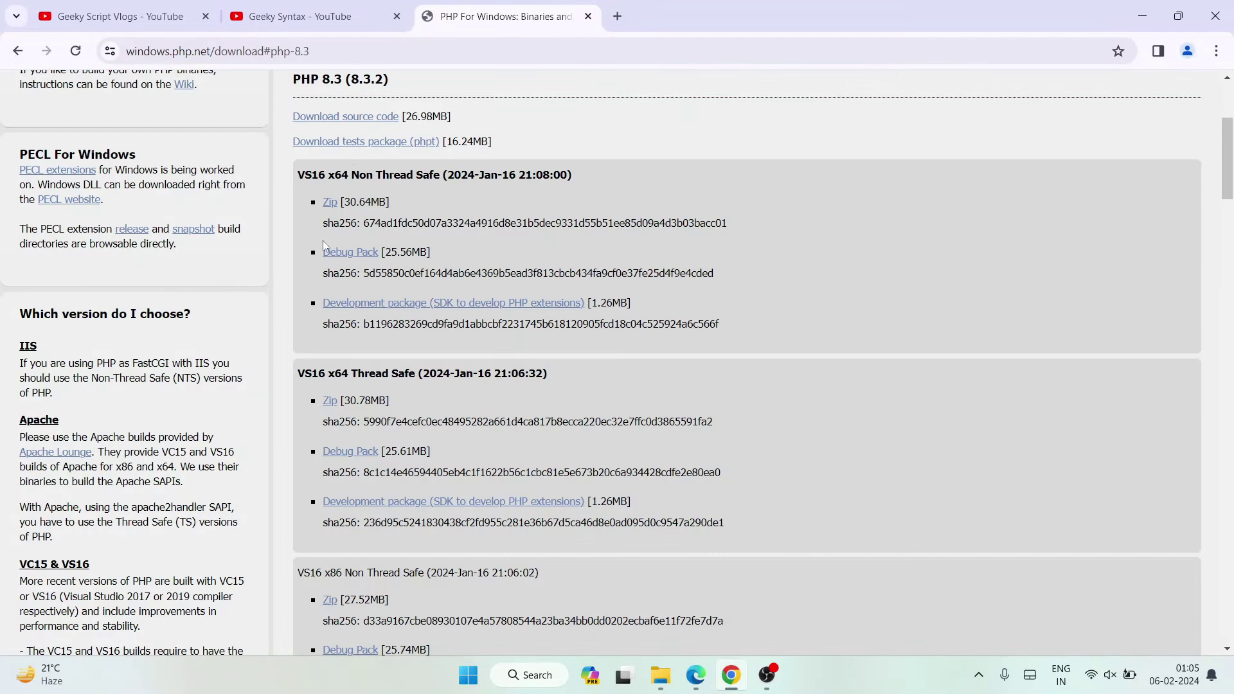
{"action": "left_click", "coordinate": [372, 49]}
{"action": "left_click", "coordinate": [558, 114]}
{"action": "left_click_drag", "start_coordinate": [293, 78], "coordinate": [415, 93]}
{"action": "left_click", "coordinate": [404, 94]}
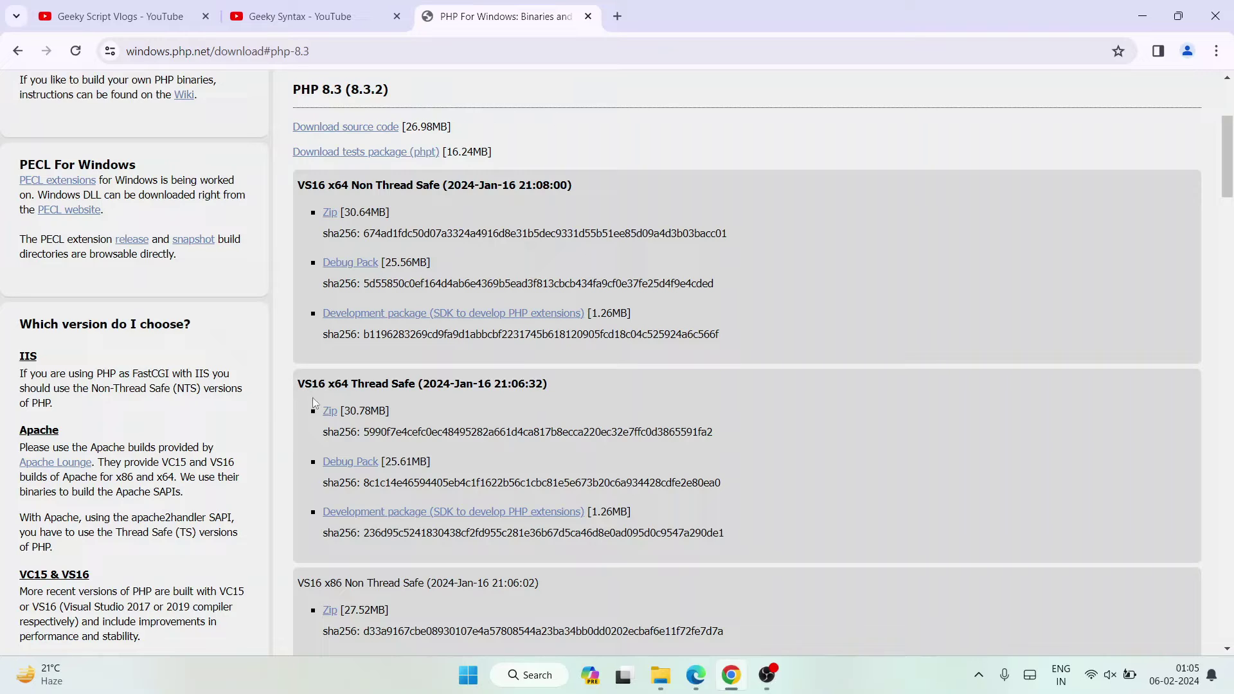
{"action": "left_click_drag", "start_coordinate": [306, 384], "coordinate": [485, 394]}
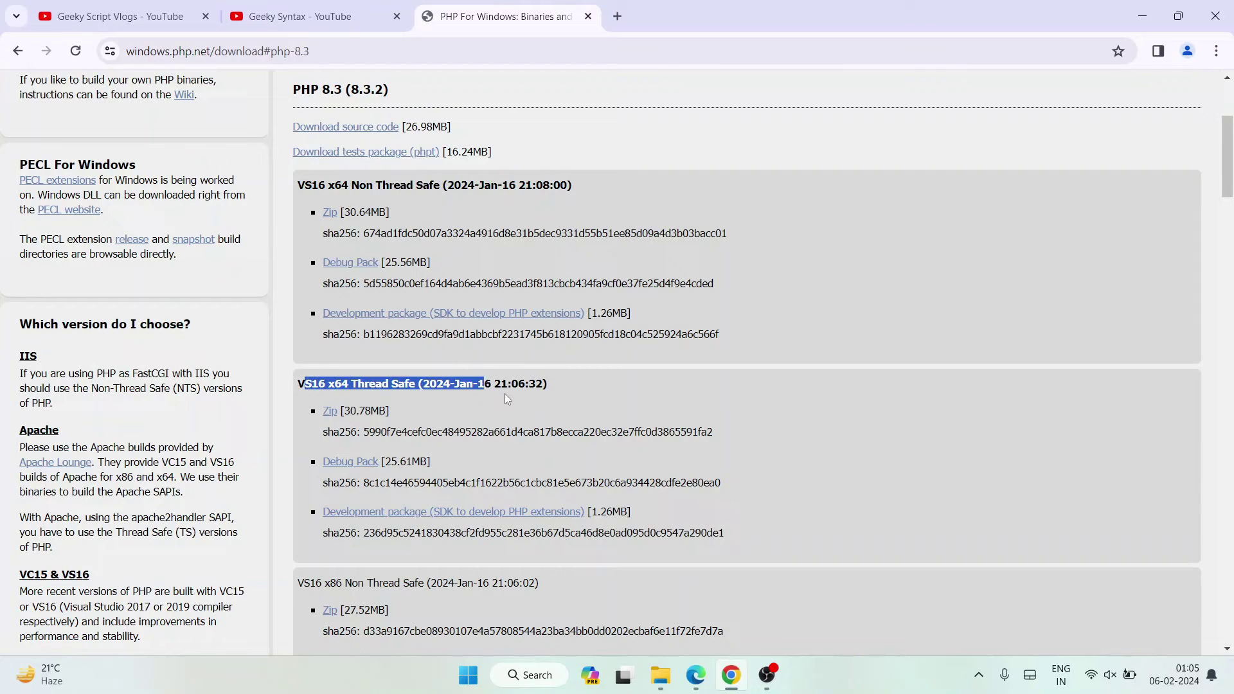
{"action": "left_click", "coordinate": [487, 409]}
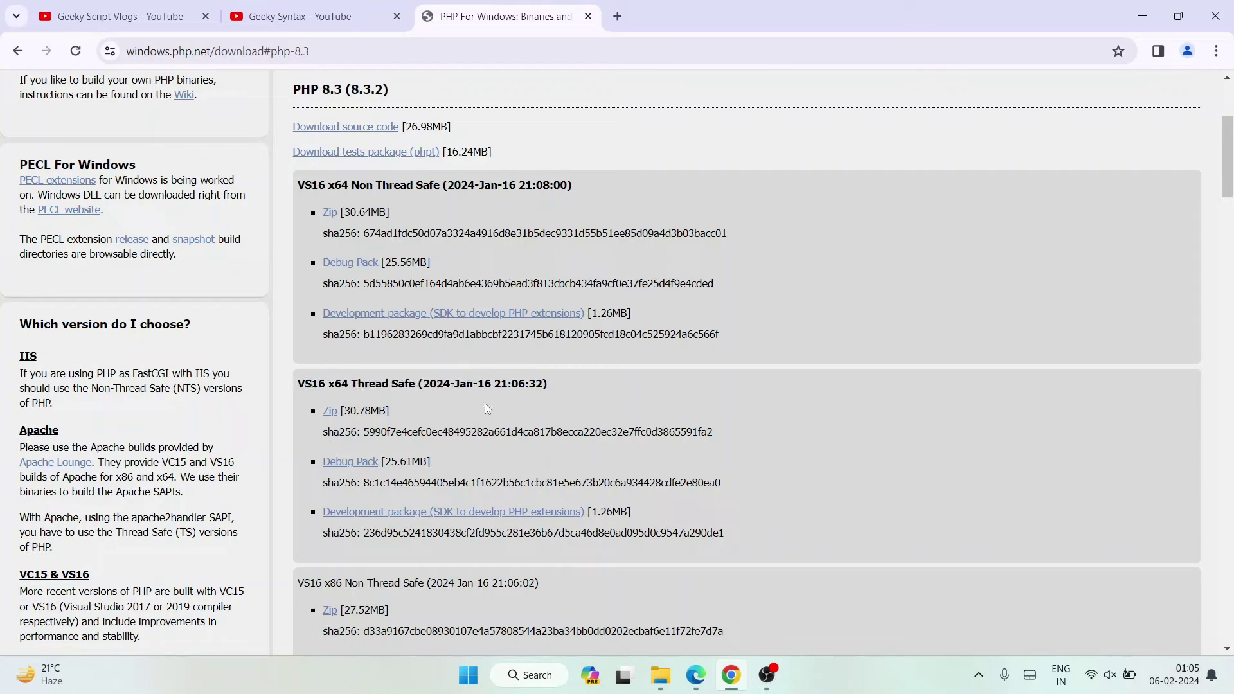
Start the VS16 x64 Thread Safe zip download, then cancel it from the downloads bubble
{"action": "left_click", "coordinate": [330, 413]}
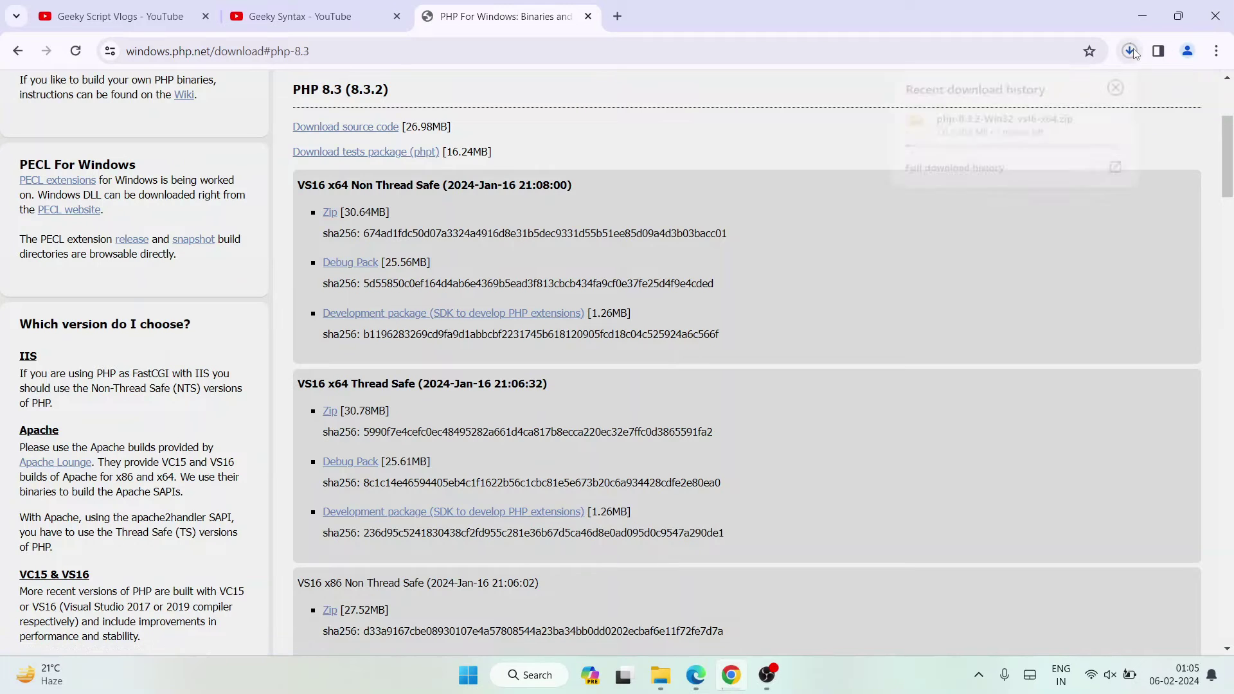
{"action": "left_click", "coordinate": [1131, 51]}
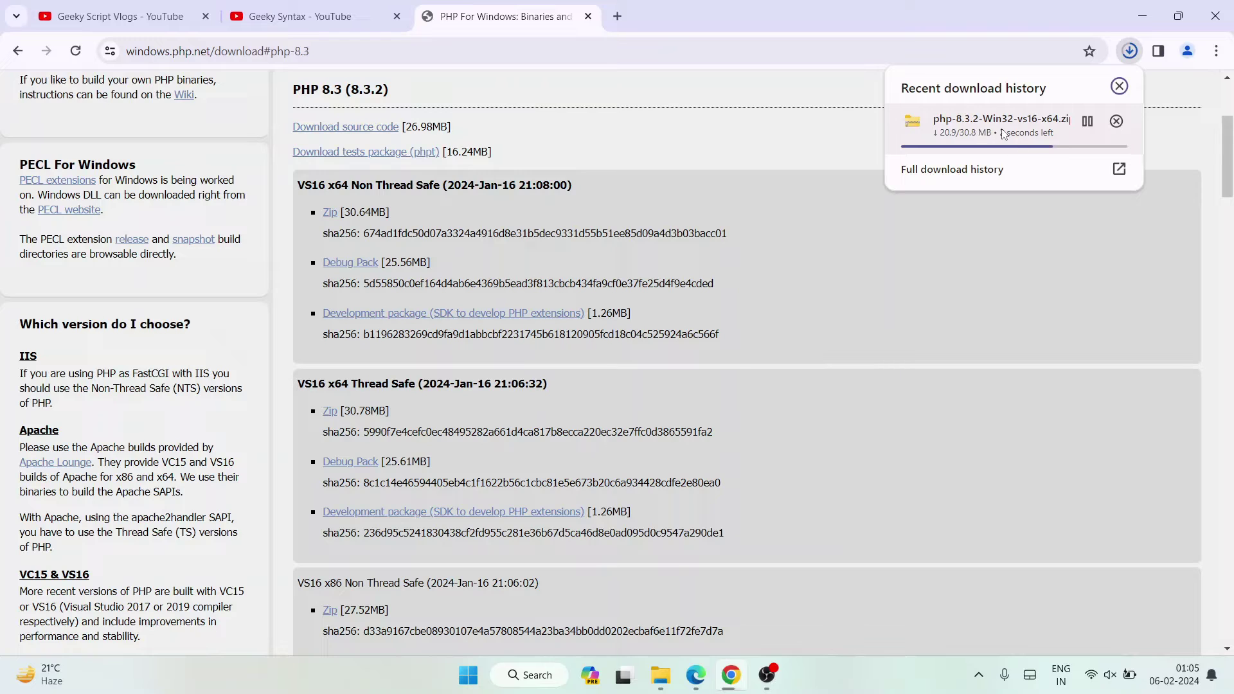
{"action": "left_click", "coordinate": [1031, 271]}
Extract the PHP 8.3.2 zip in Downloads > Software into its suggested folder with Extract All
{"action": "left_click", "coordinate": [1148, 21]}
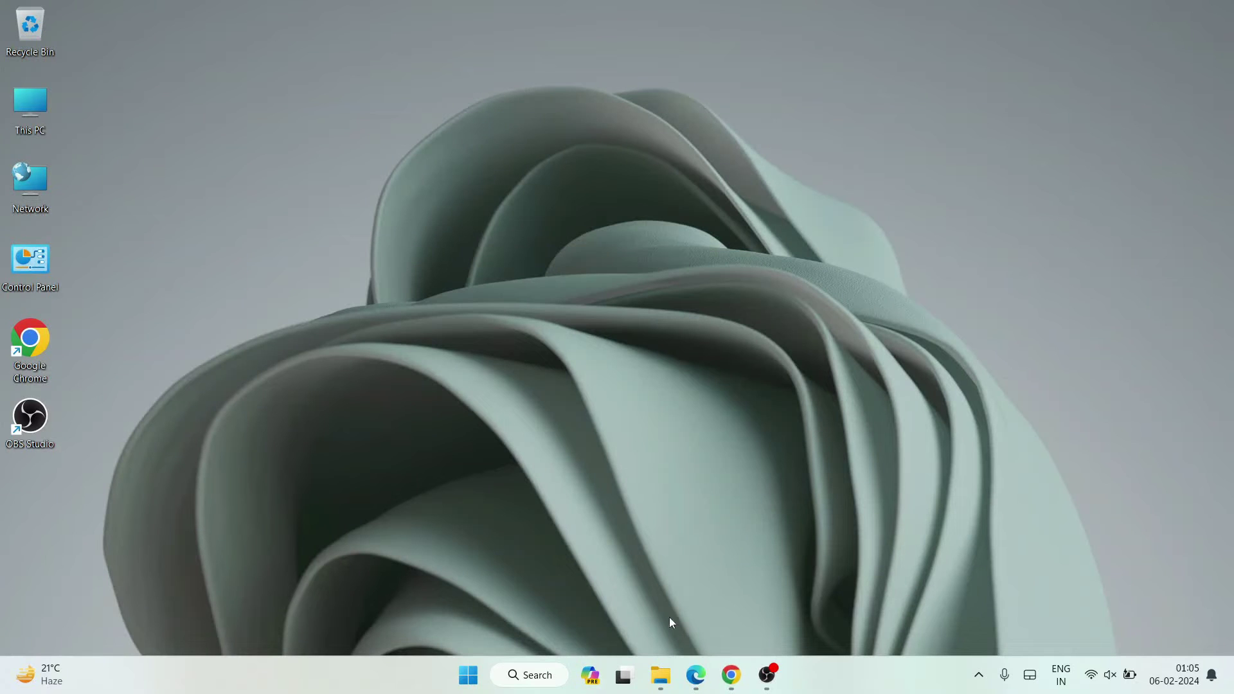
{"action": "left_click", "coordinate": [658, 680]}
{"action": "left_click", "coordinate": [164, 141]}
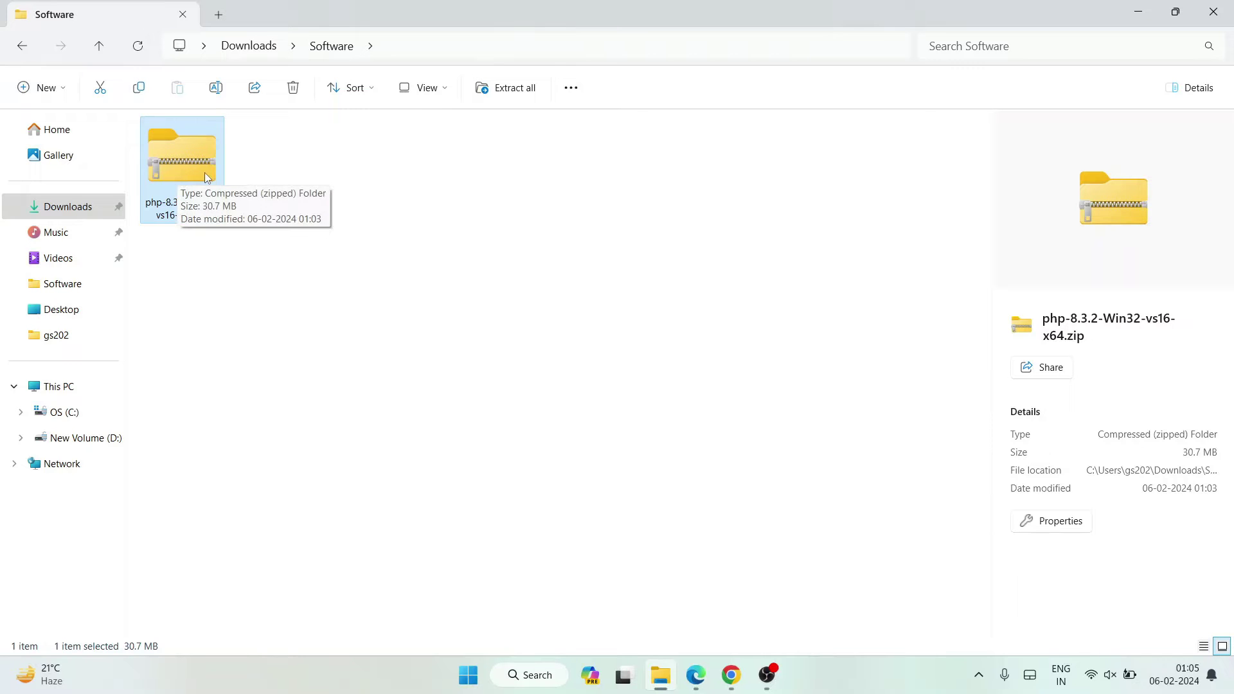
{"action": "right_click", "coordinate": [194, 137]}
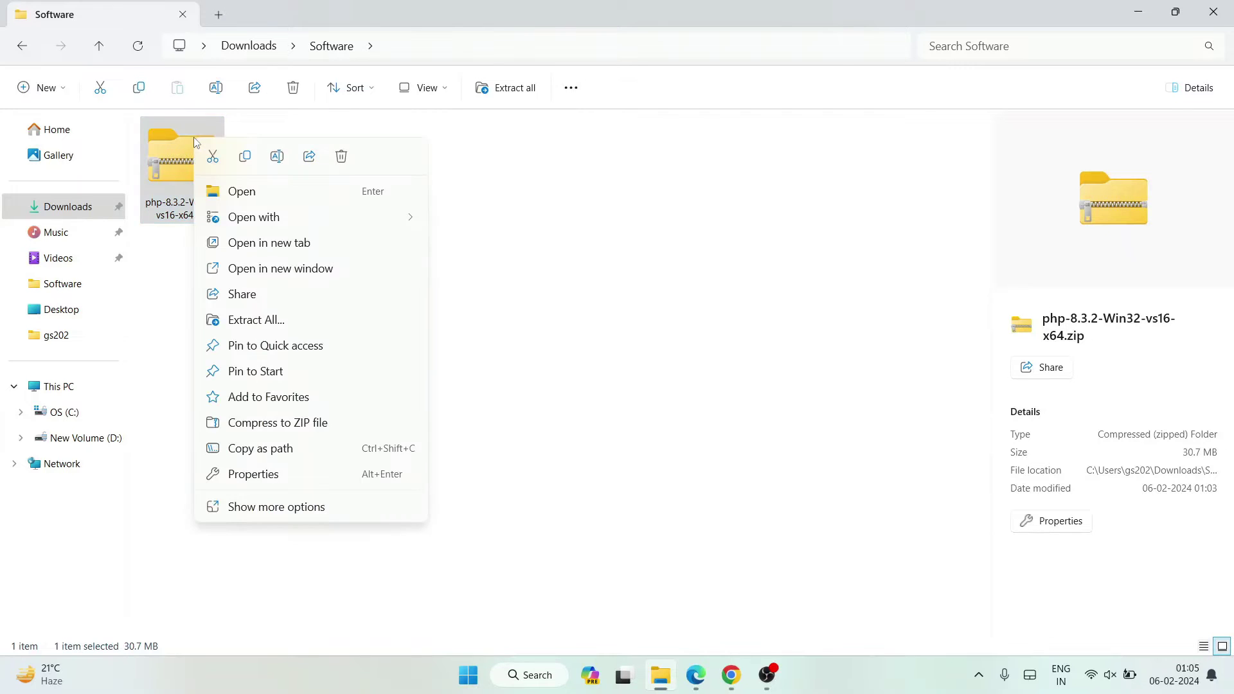
{"action": "left_click", "coordinate": [269, 320]}
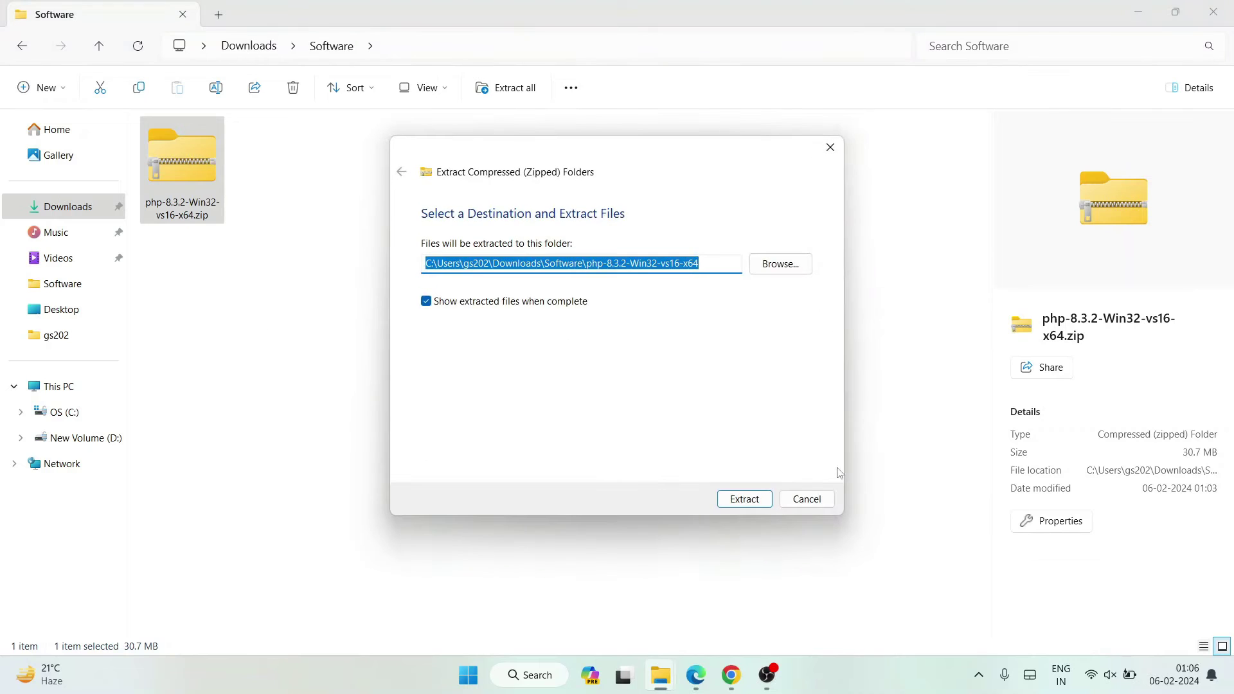
{"action": "left_click", "coordinate": [745, 499]}
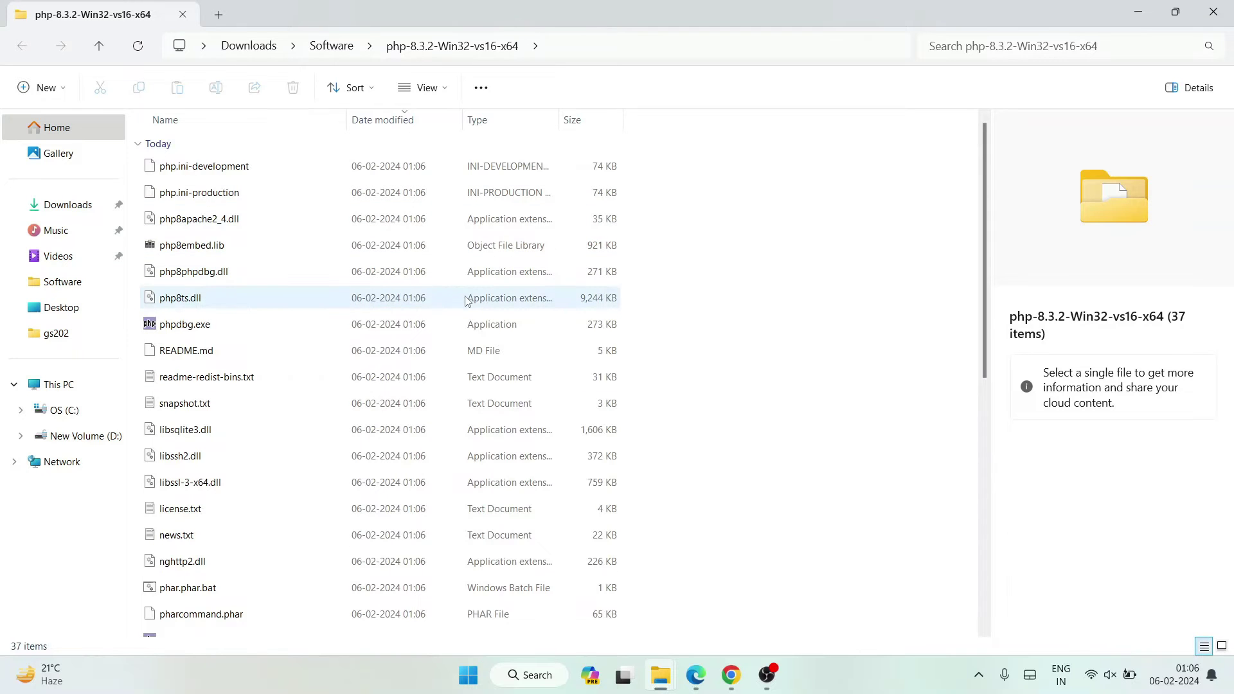
{"action": "scroll", "coordinate": [466, 300], "scroll_direction": "down", "scroll_amount": 10}
{"action": "scroll", "coordinate": [467, 300], "scroll_direction": "up", "scroll_amount": 5}
{"action": "scroll", "coordinate": [467, 300], "scroll_direction": "up", "scroll_amount": 5}
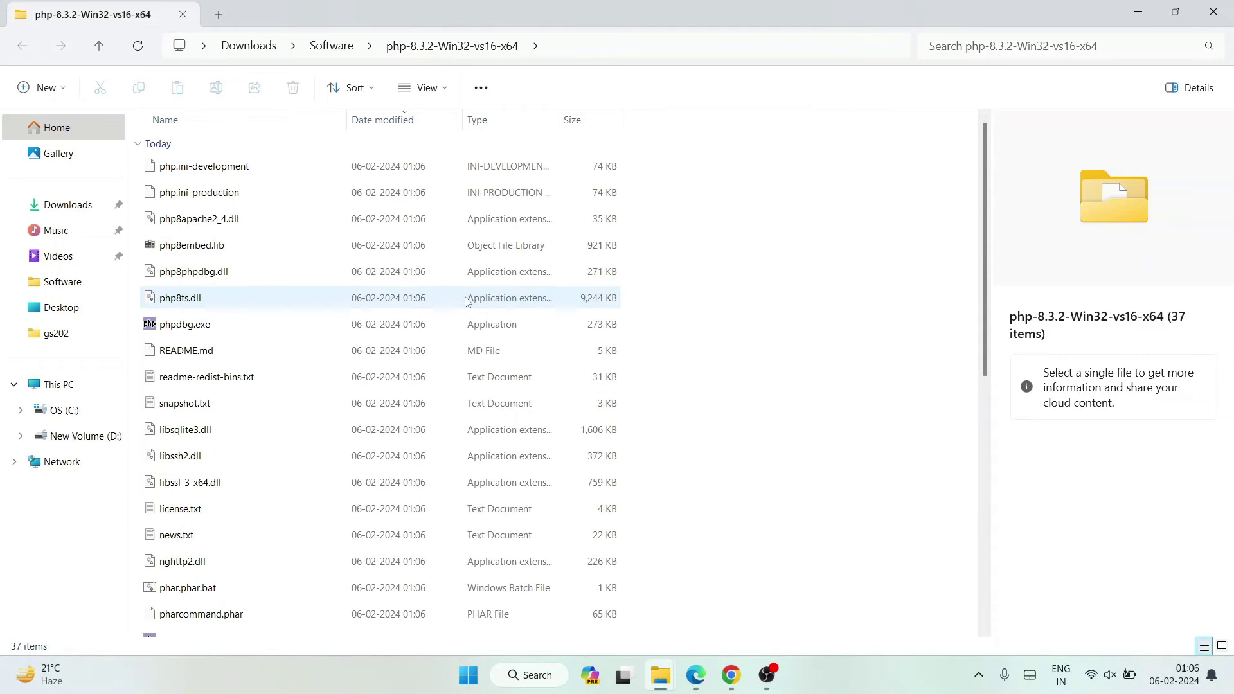
{"action": "left_click", "coordinate": [1196, 8]}
{"action": "left_click", "coordinate": [358, 300]}
Rename php-8.3.2-Win32-vs16-x64 to php-8.3.2 by deleting the '-Win32-vs16-x64' suffix
{"action": "left_click", "coordinate": [297, 184]}
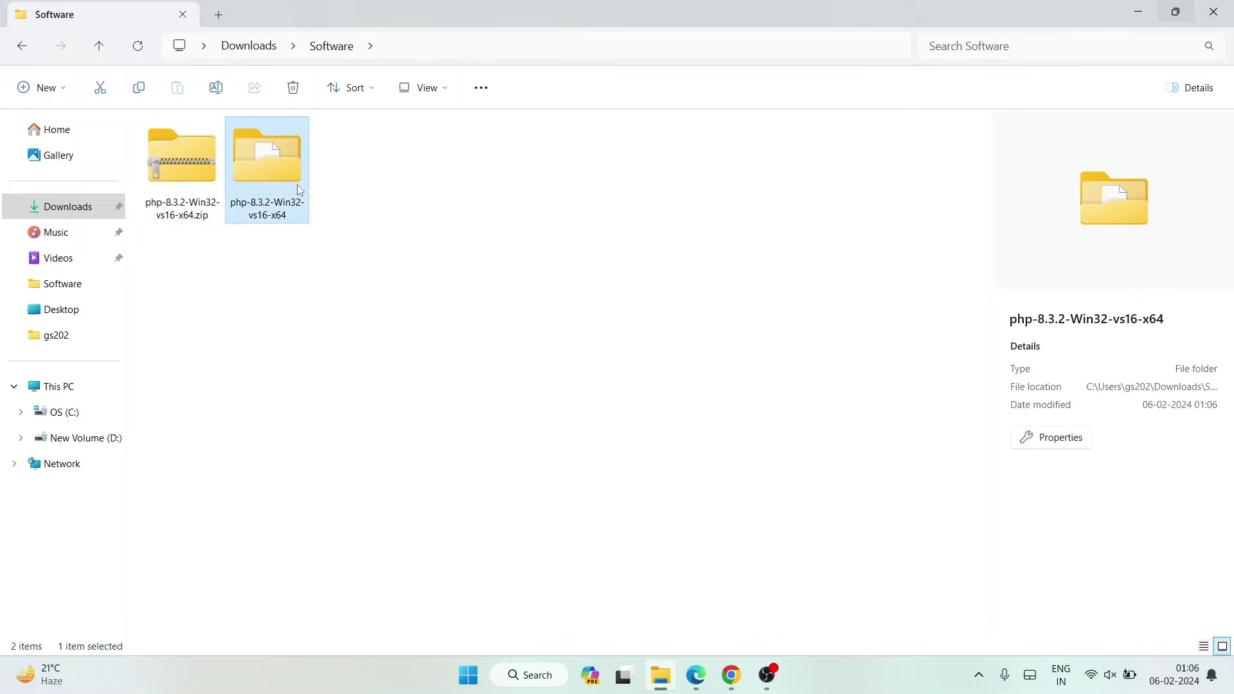
{"action": "double_click", "coordinate": [293, 191]}
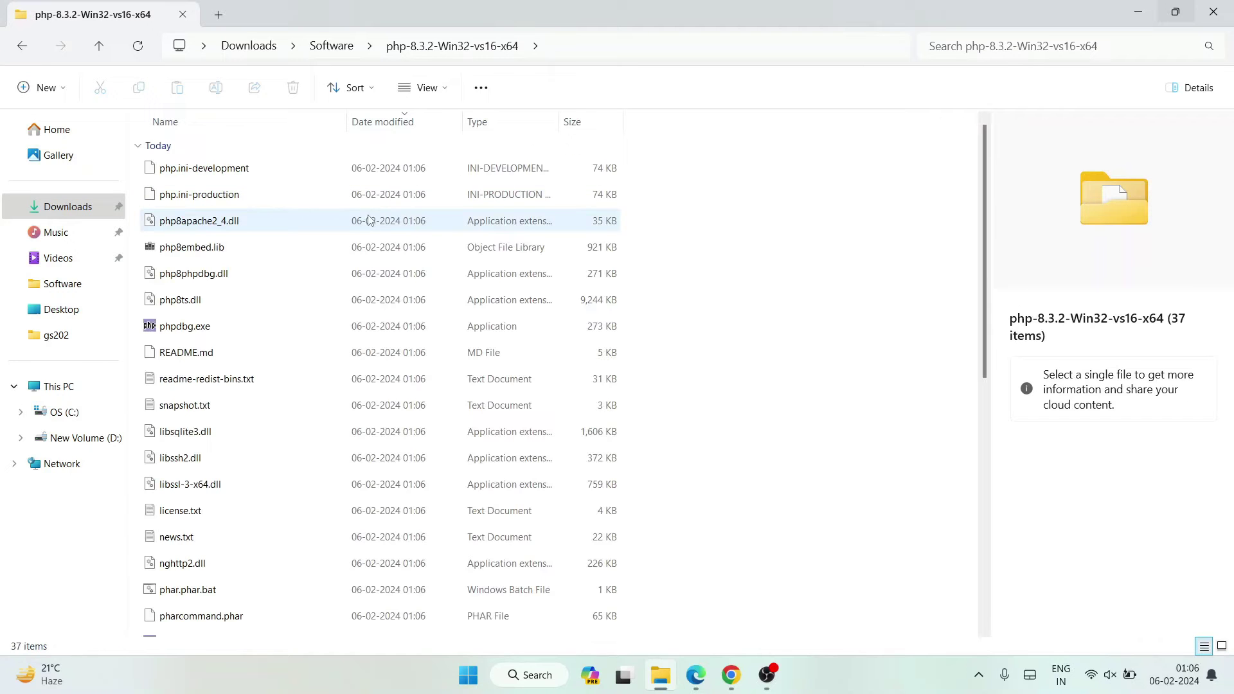
{"action": "left_click", "coordinate": [22, 46]}
{"action": "right_click", "coordinate": [268, 216]}
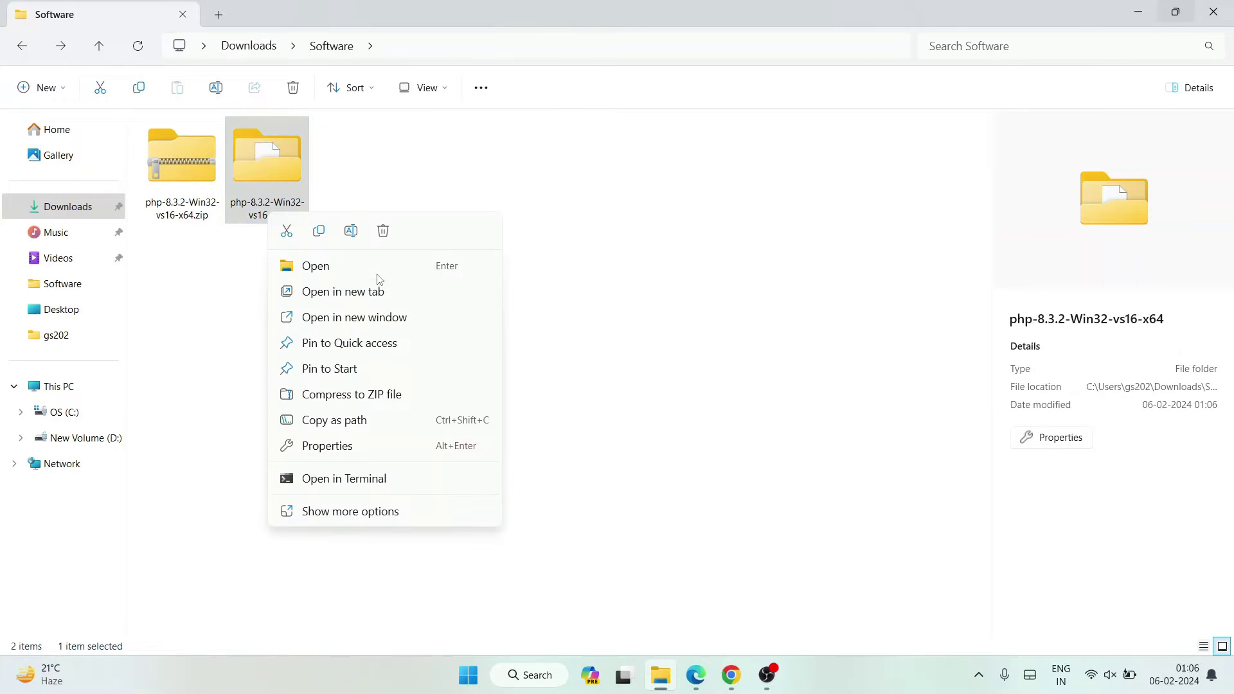
{"action": "left_click", "coordinate": [321, 512]}
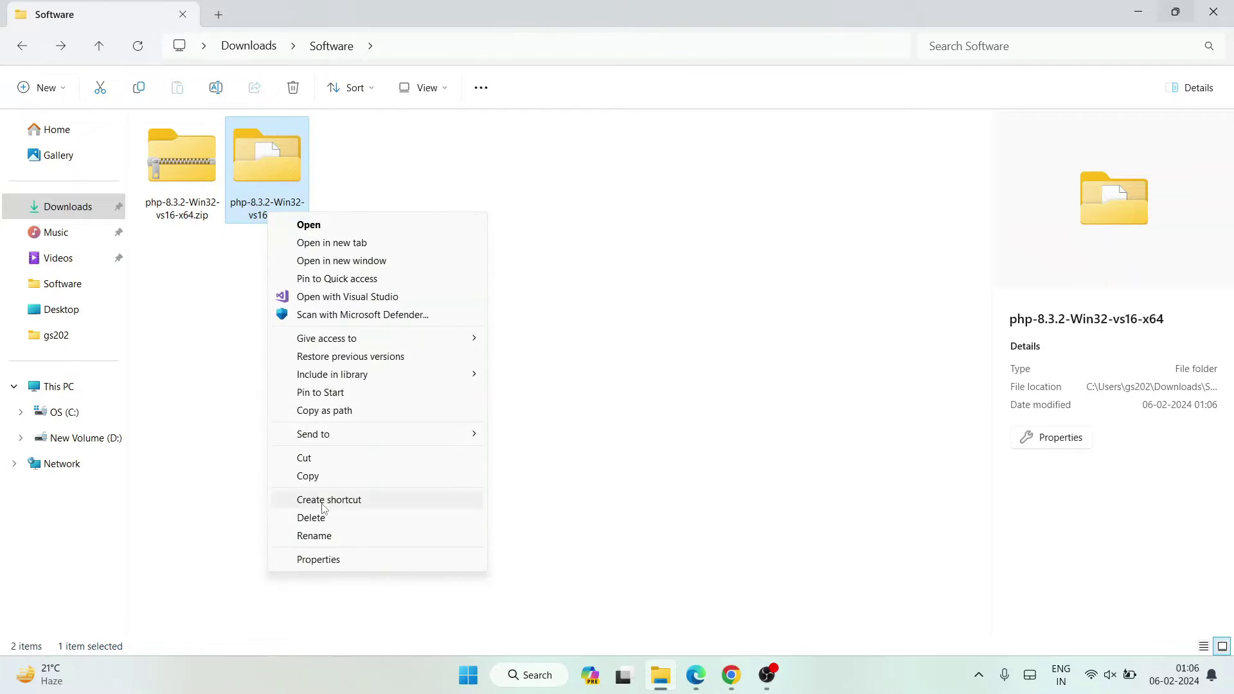
{"action": "left_click", "coordinate": [324, 536]}
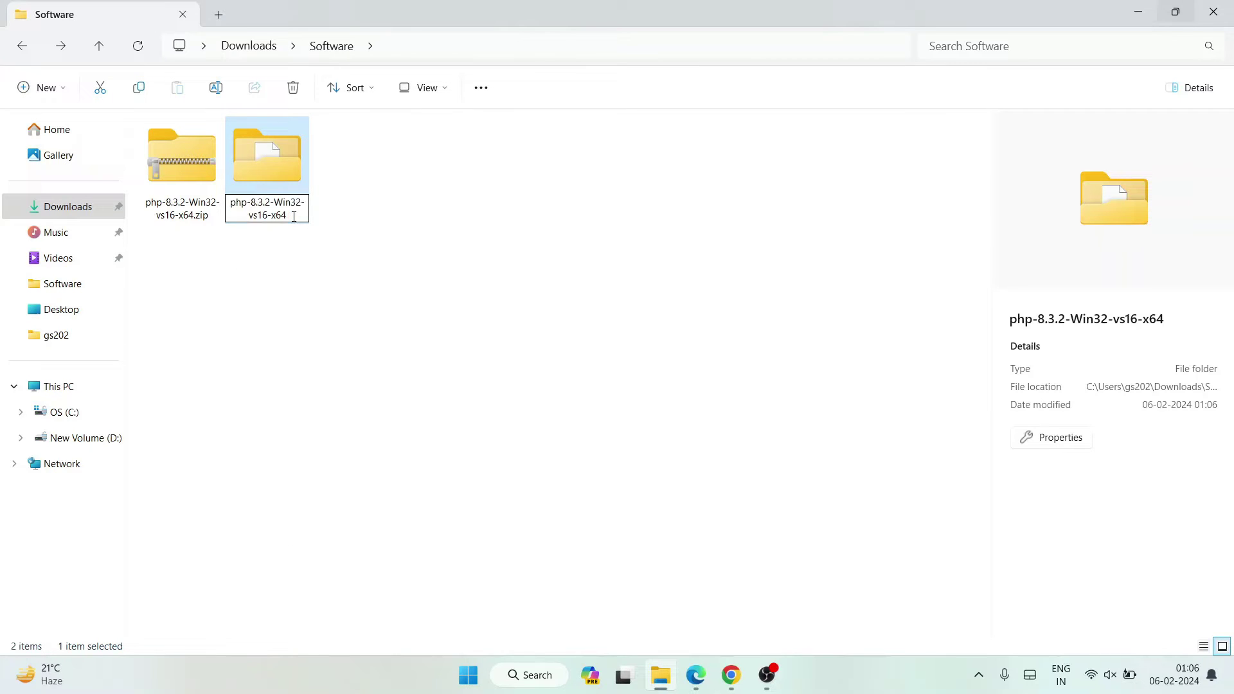
{"action": "left_click_drag", "start_coordinate": [286, 217], "coordinate": [271, 203]}
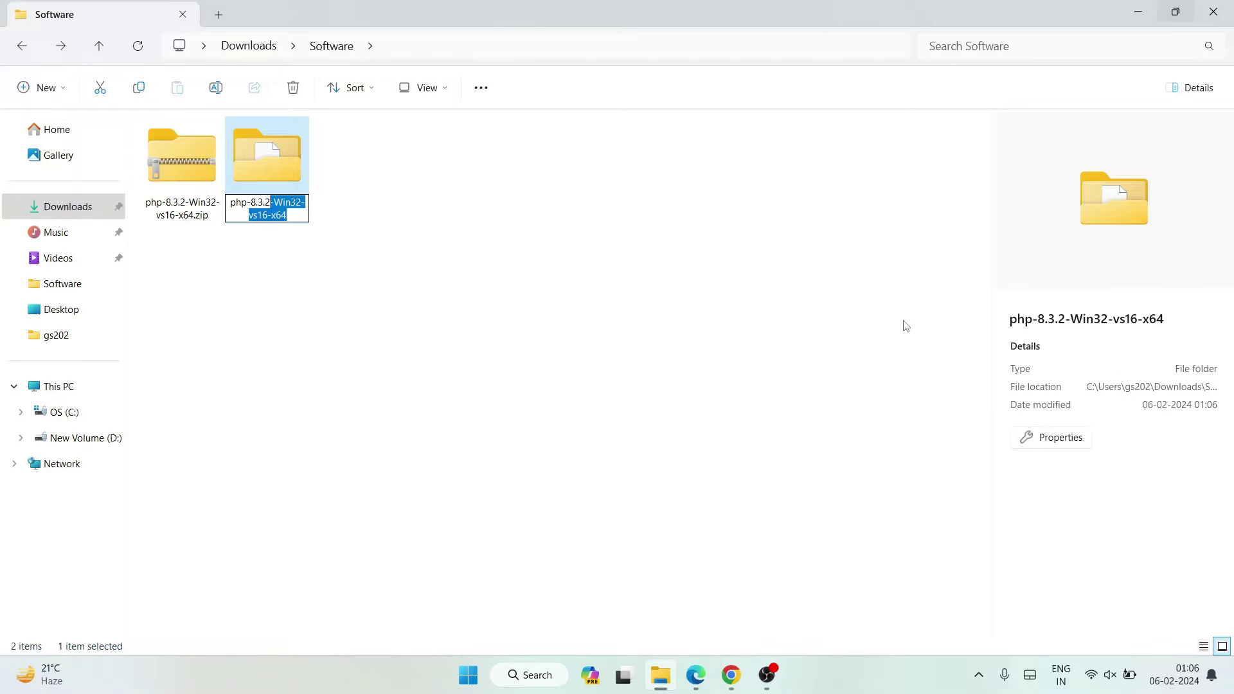
{"action": "key", "text": "BackSpace"}
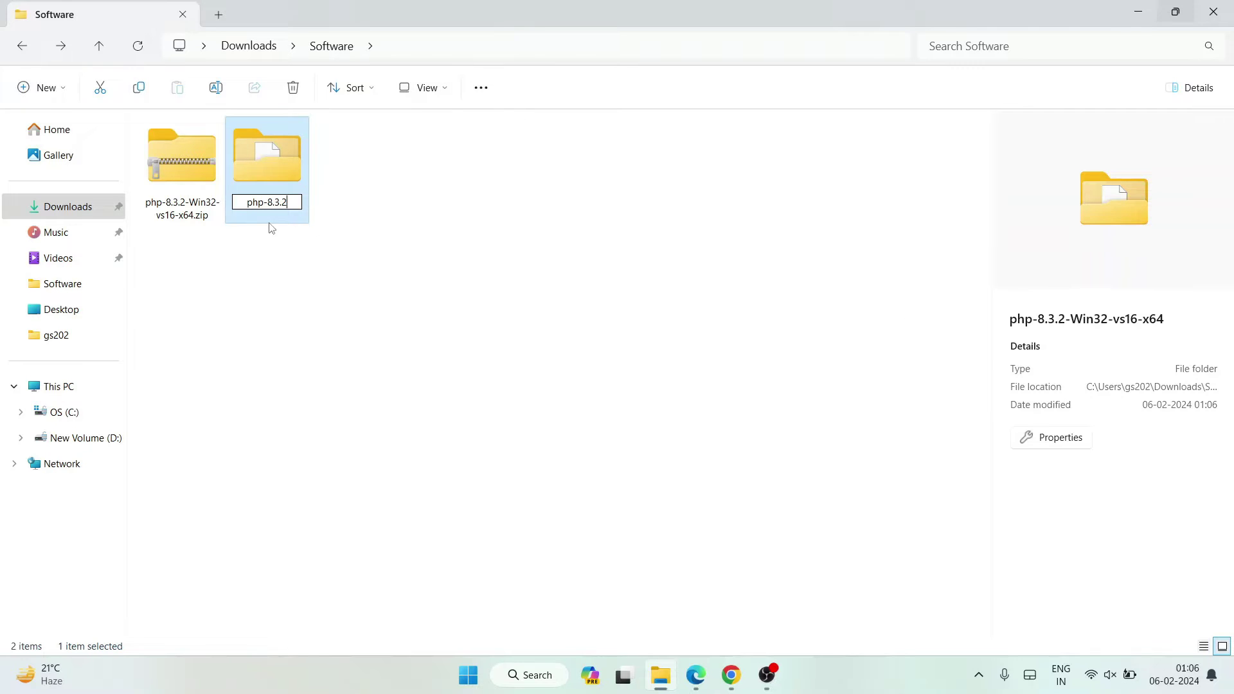
{"action": "left_click", "coordinate": [256, 276]}
{"action": "left_click", "coordinate": [275, 172]}
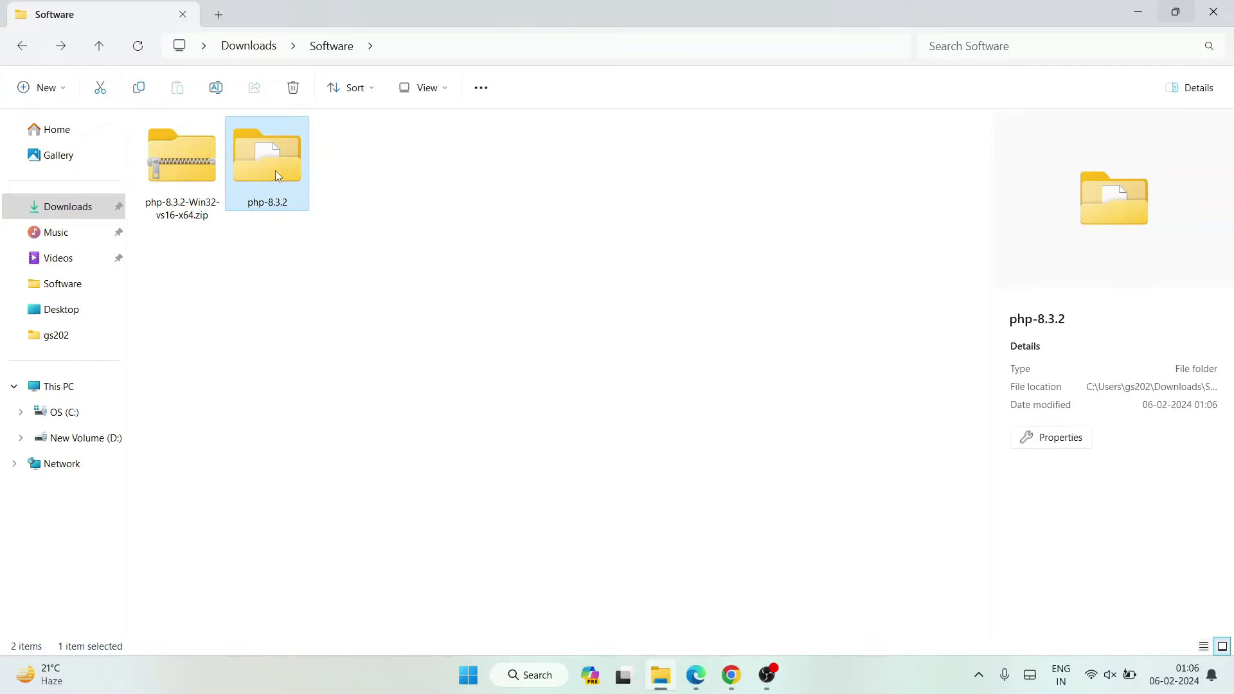
{"action": "right_click", "coordinate": [275, 171]}
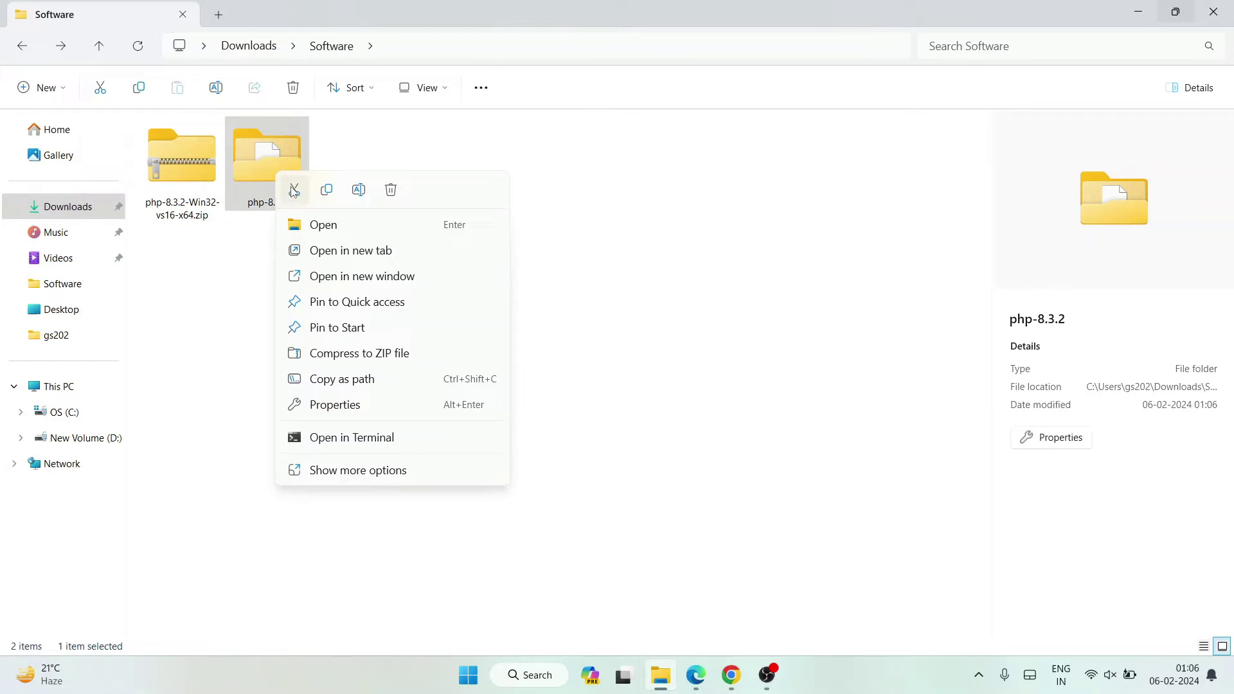
Cut the php-8.3.2 folder and paste it into the root of OS (C:)
{"action": "left_click", "coordinate": [294, 190]}
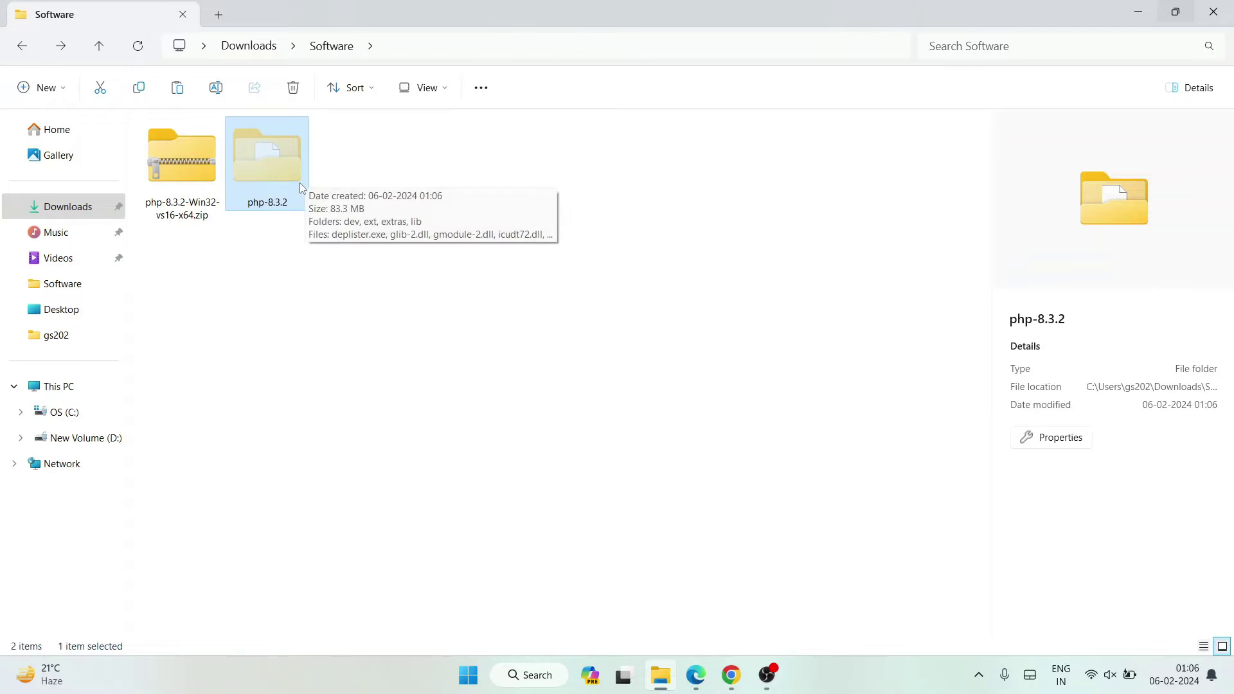
{"action": "left_click", "coordinate": [75, 413]}
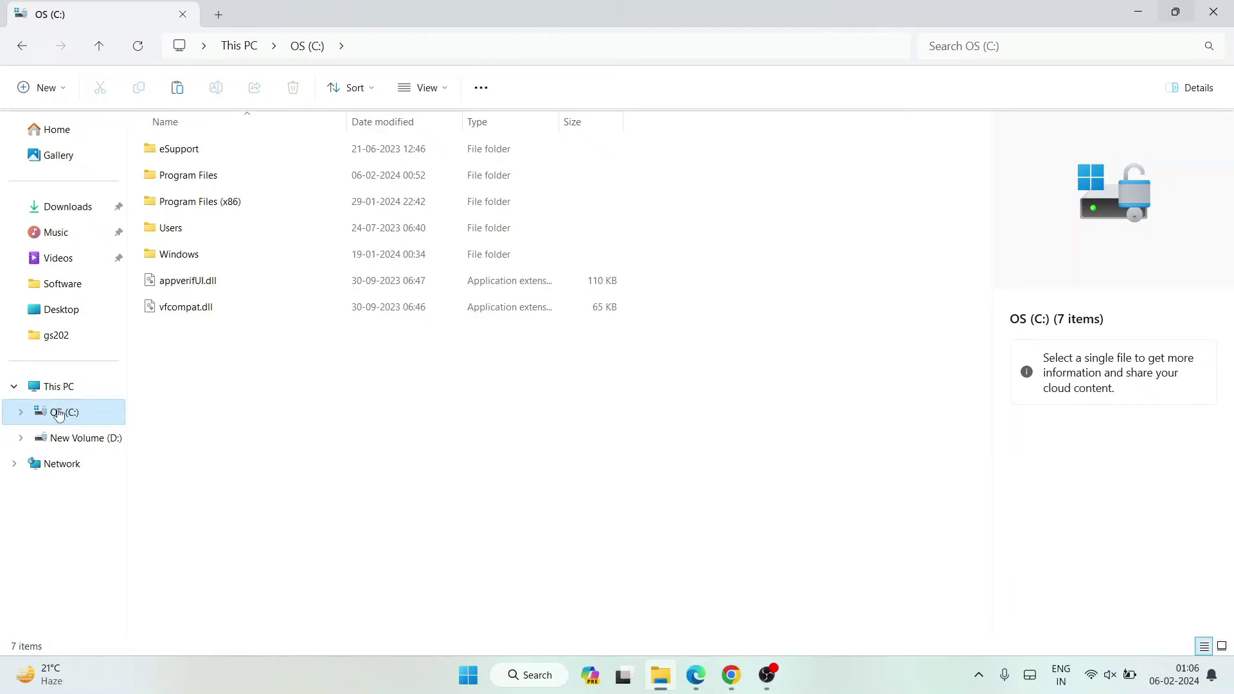
{"action": "right_click", "coordinate": [260, 389]}
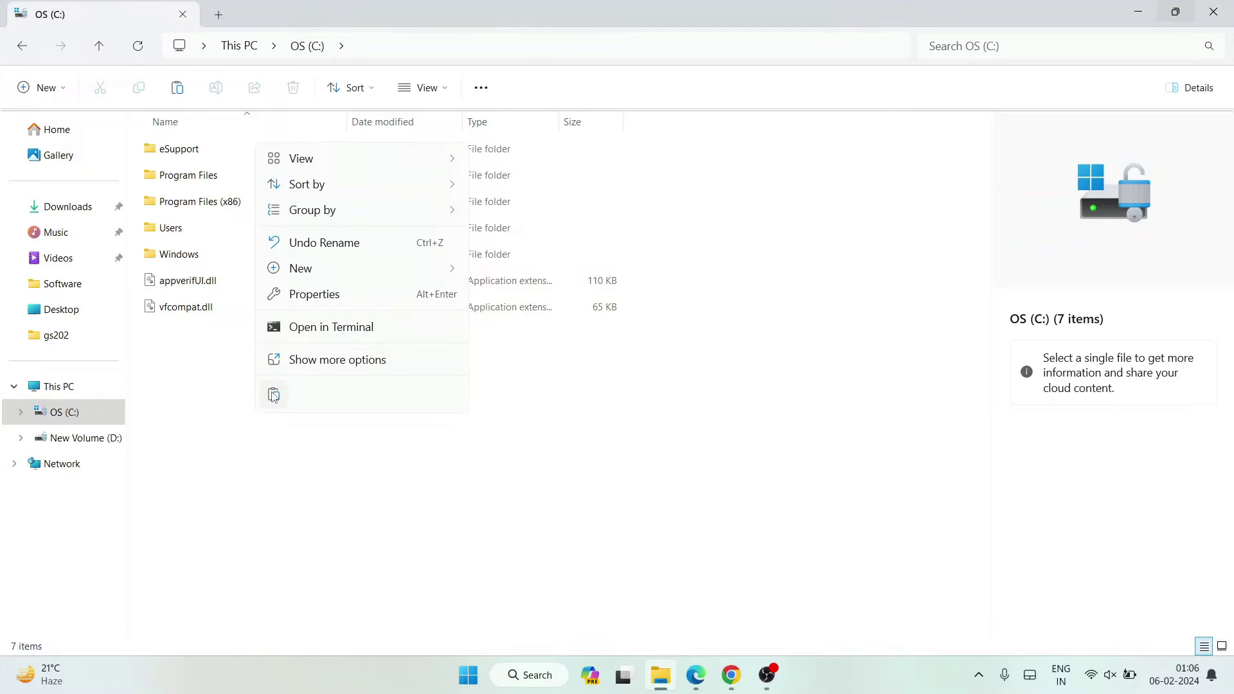
{"action": "left_click", "coordinate": [274, 394]}
Open C:\php-8.3.2 and copy its path from the address bar
{"action": "left_click", "coordinate": [170, 341]}
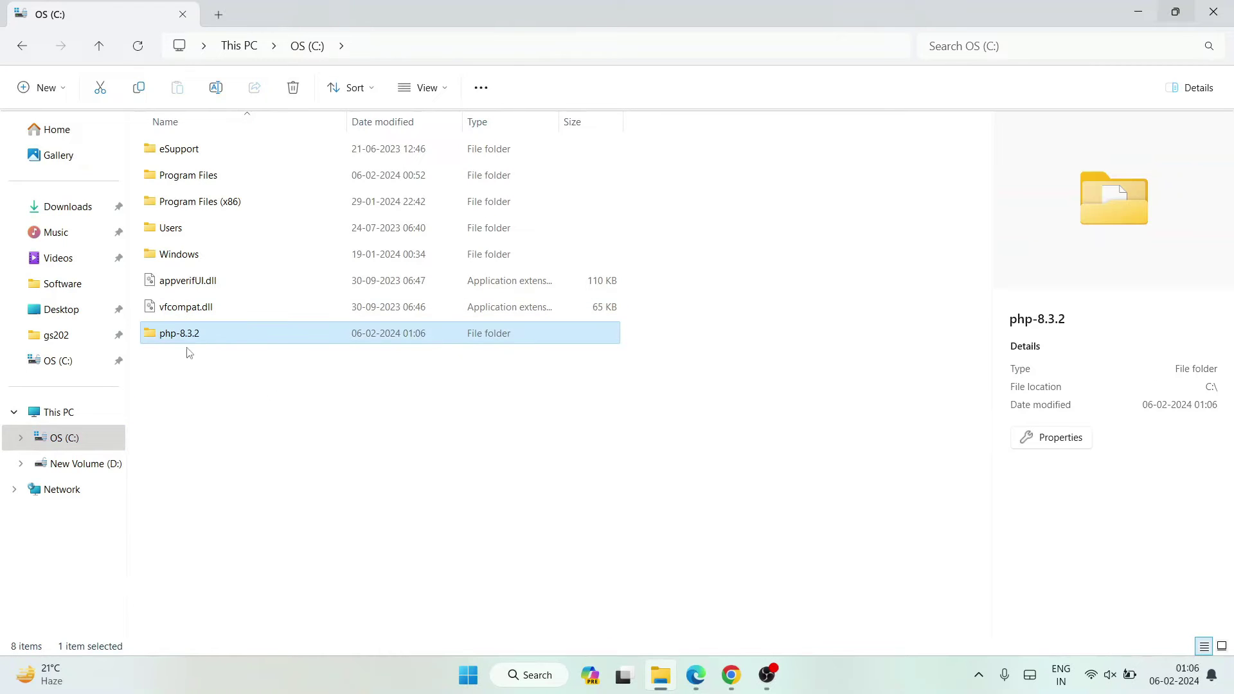
{"action": "double_click", "coordinate": [216, 339]}
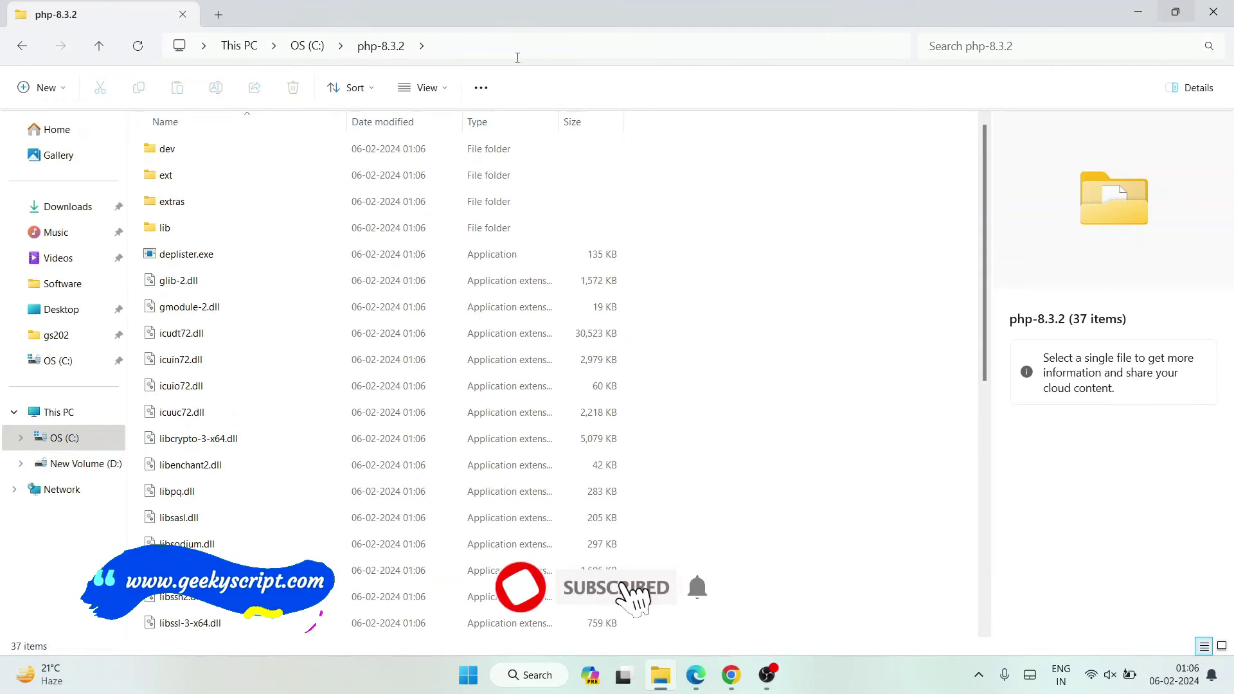
{"action": "left_click", "coordinate": [517, 57]}
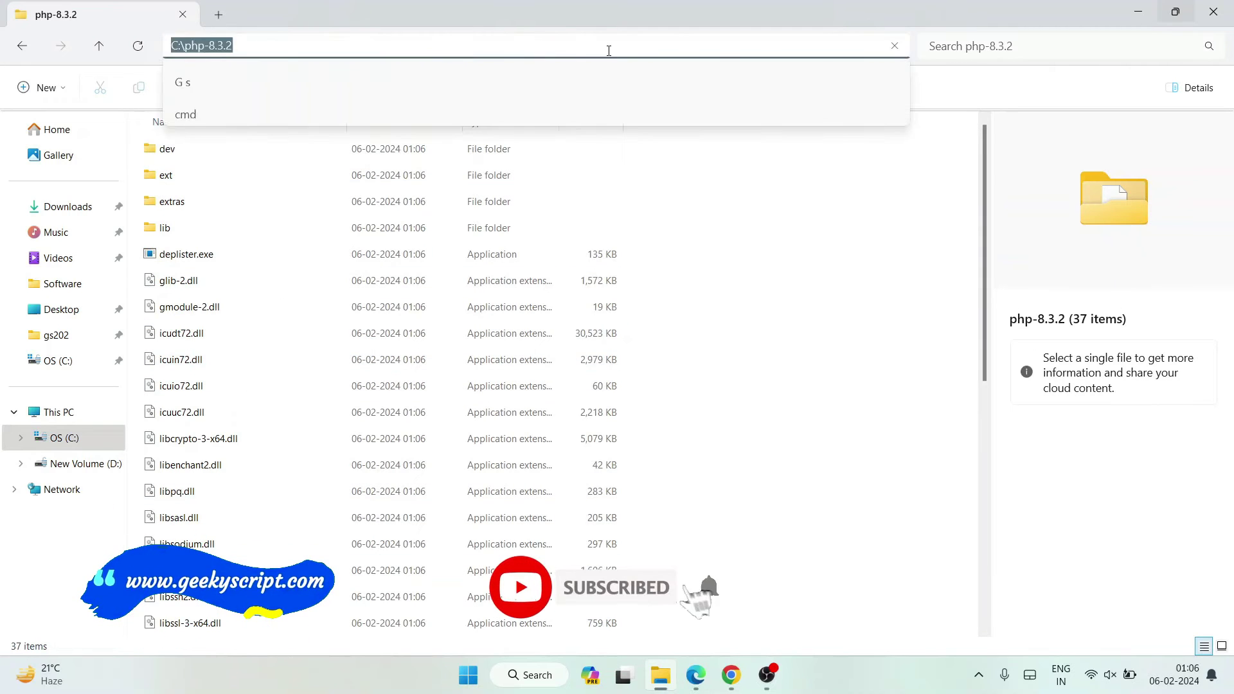
{"action": "right_click", "coordinate": [408, 47]}
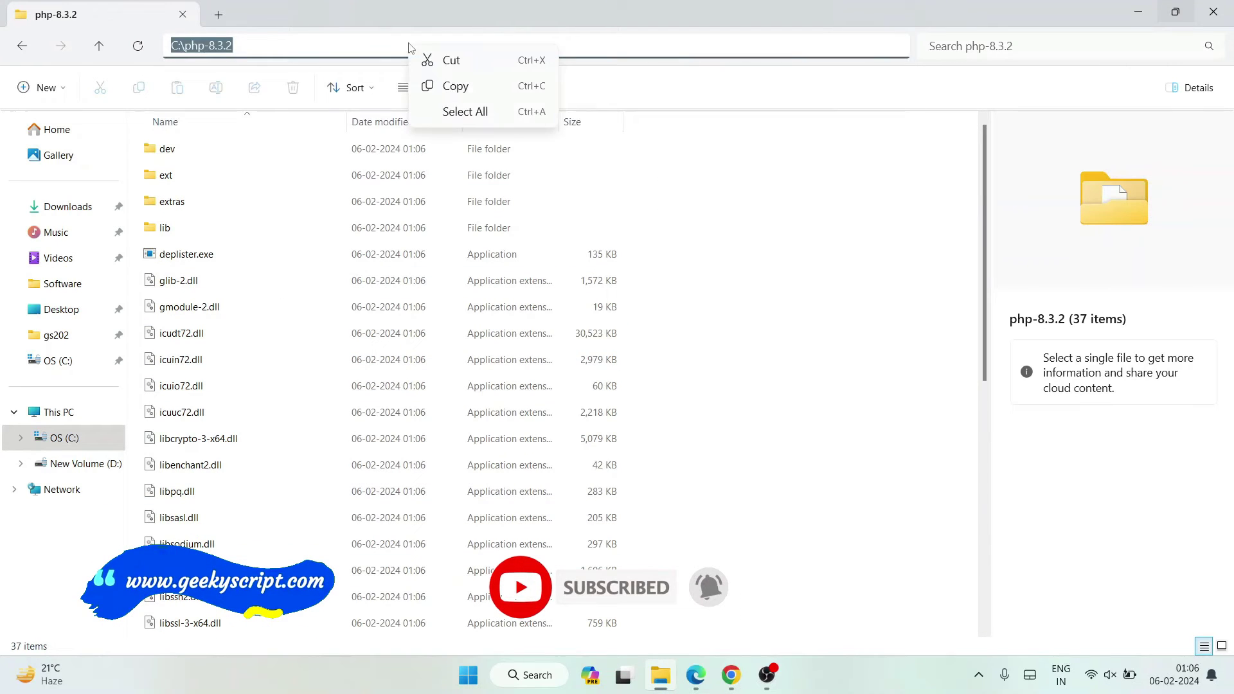
{"action": "left_click", "coordinate": [453, 85]}
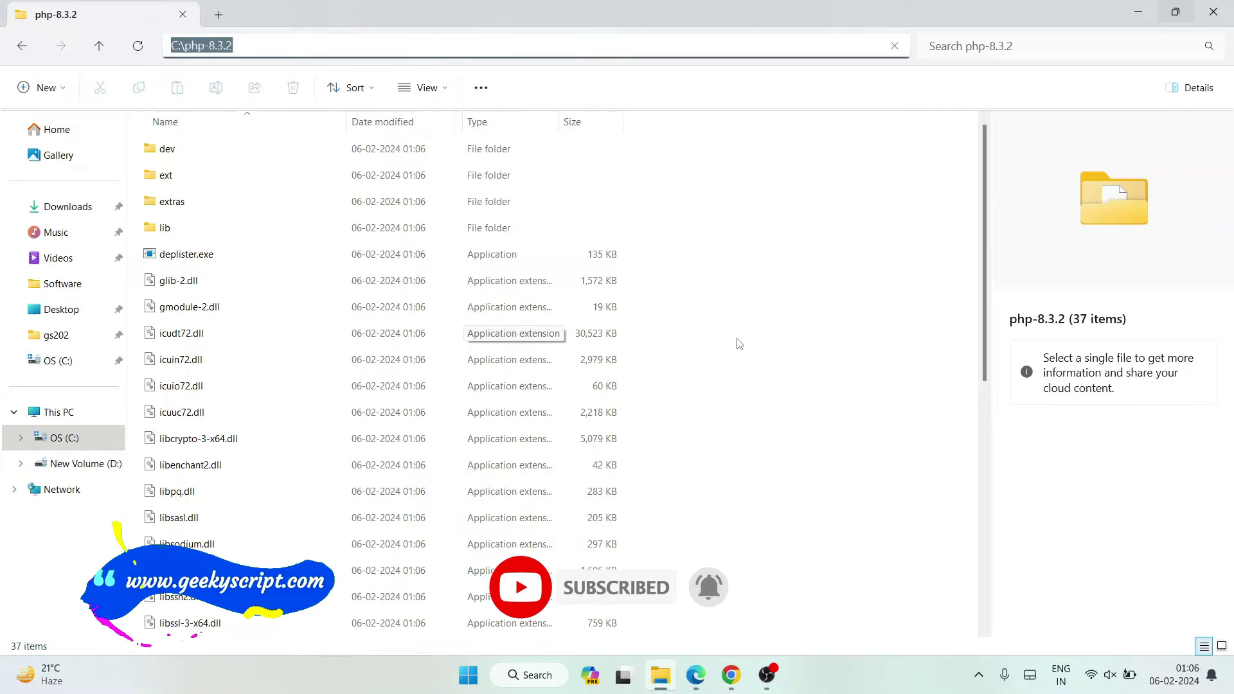
{"action": "key", "text": "Escape"}
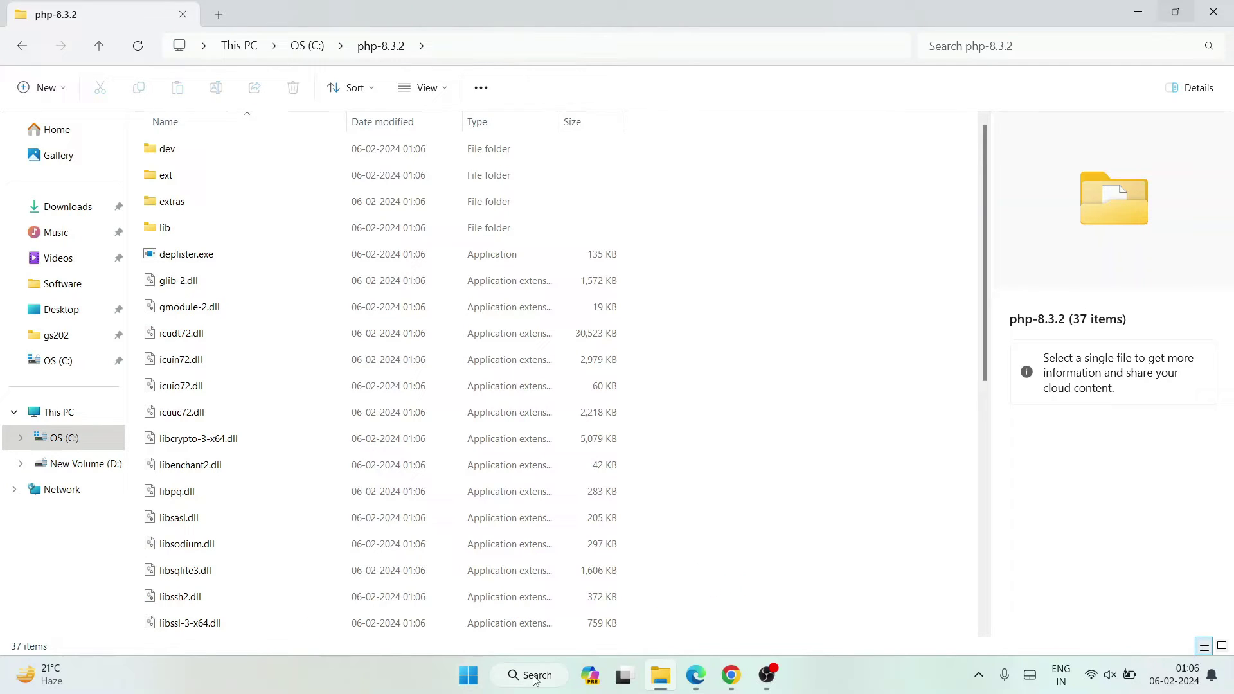
Search 'environ' in Windows search and open Edit the system environment variables
{"action": "left_click", "coordinate": [534, 676]}
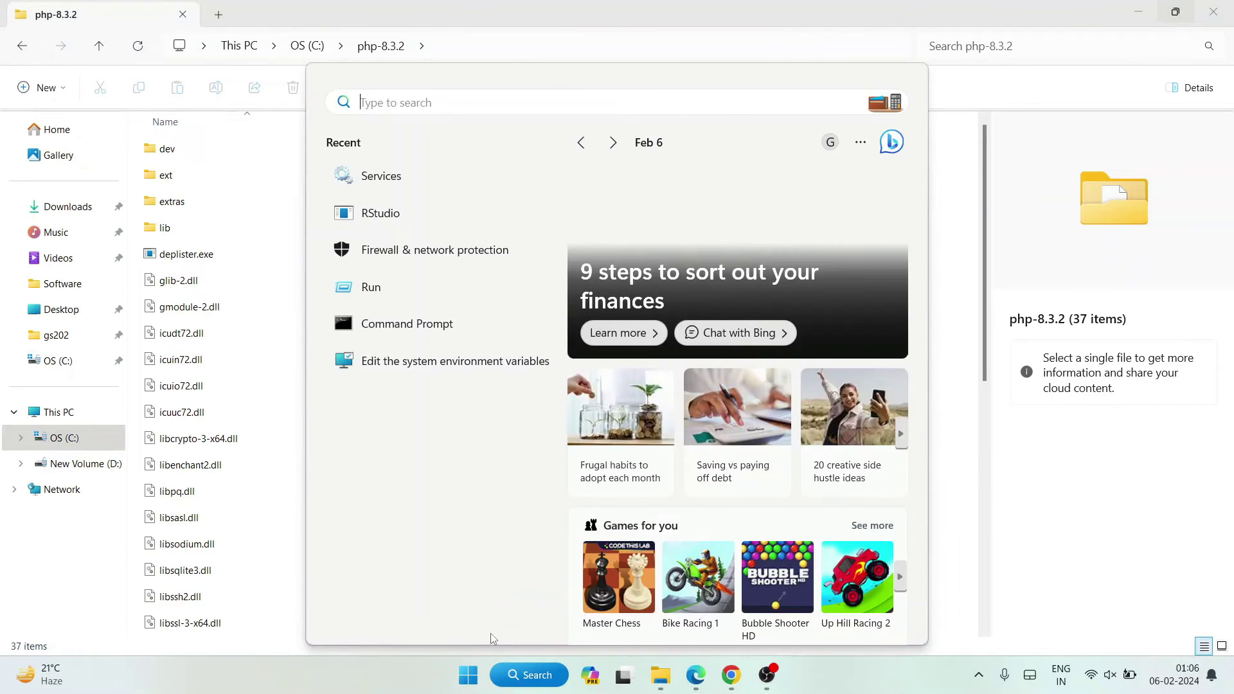
{"action": "type", "text": "enviro"}
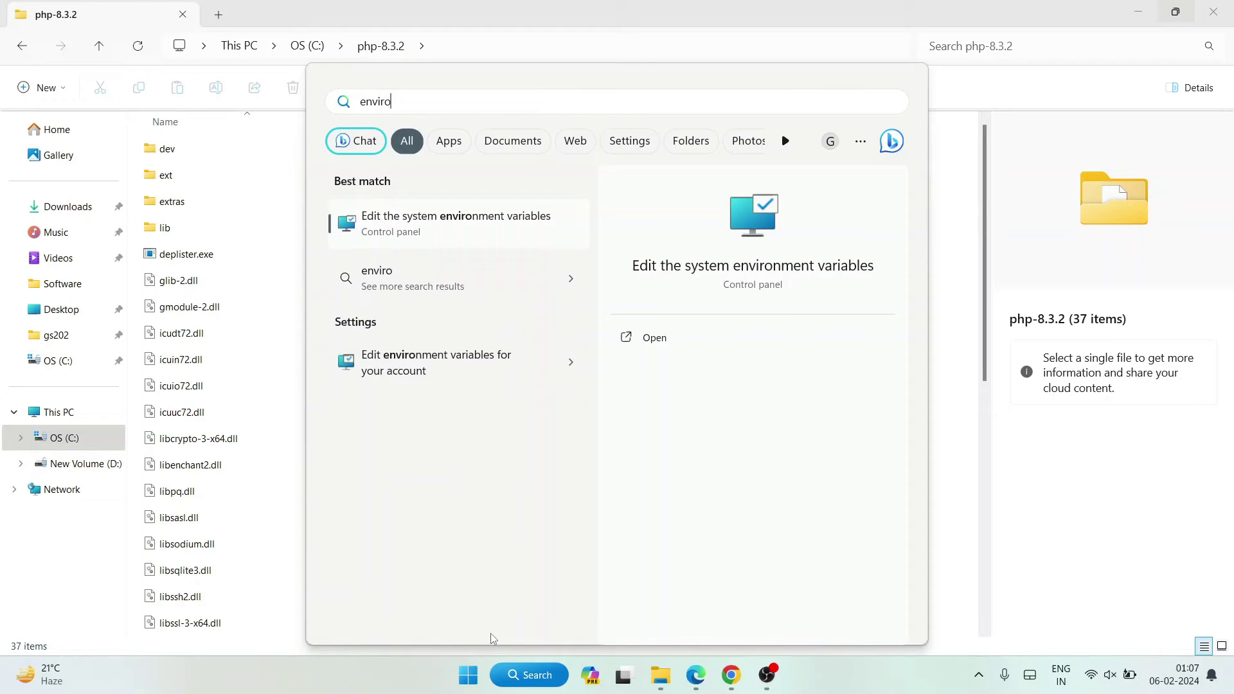
{"action": "type", "text": "n"}
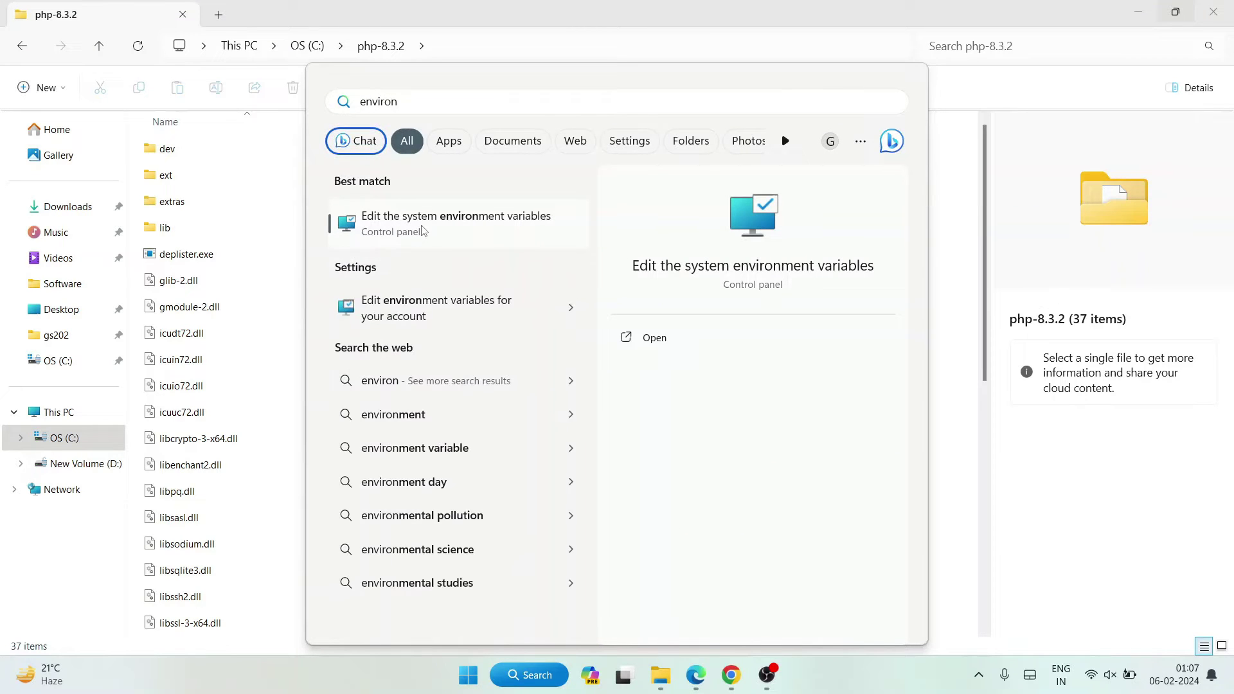
{"action": "left_click", "coordinate": [479, 230]}
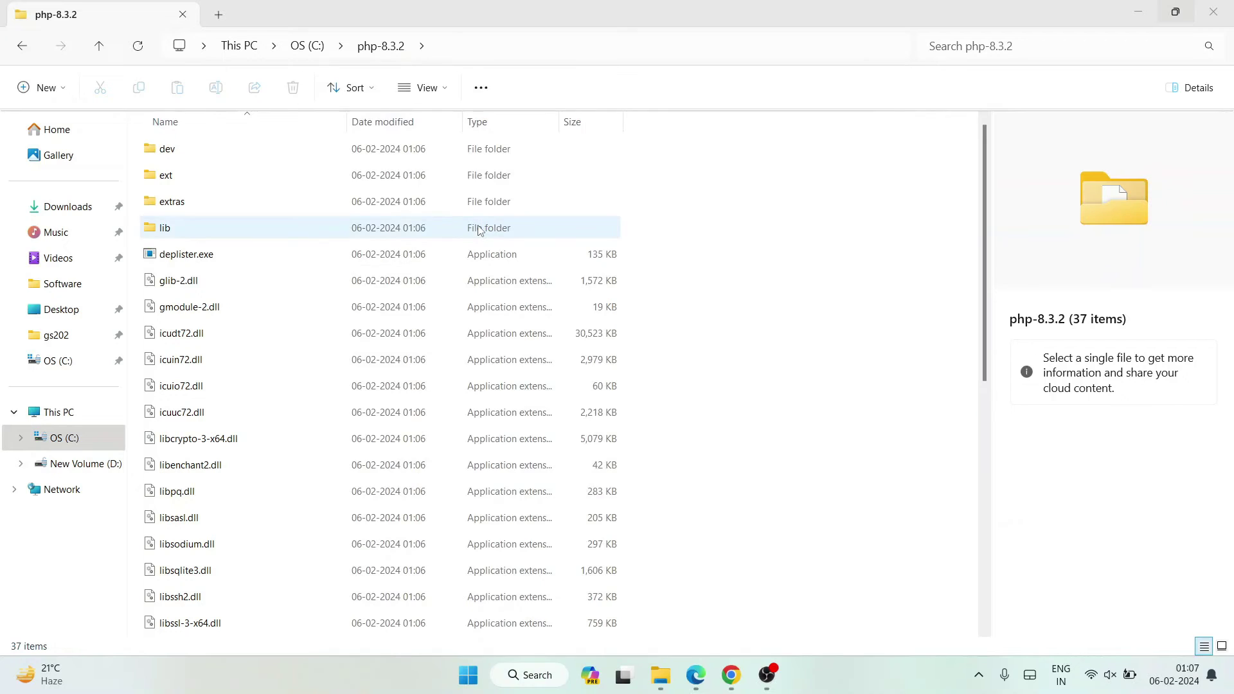
Add a new system Path entry by pasting C:\php-8.3.2 in Environment Variables
{"action": "left_click_drag", "start_coordinate": [166, 58], "coordinate": [297, 58]}
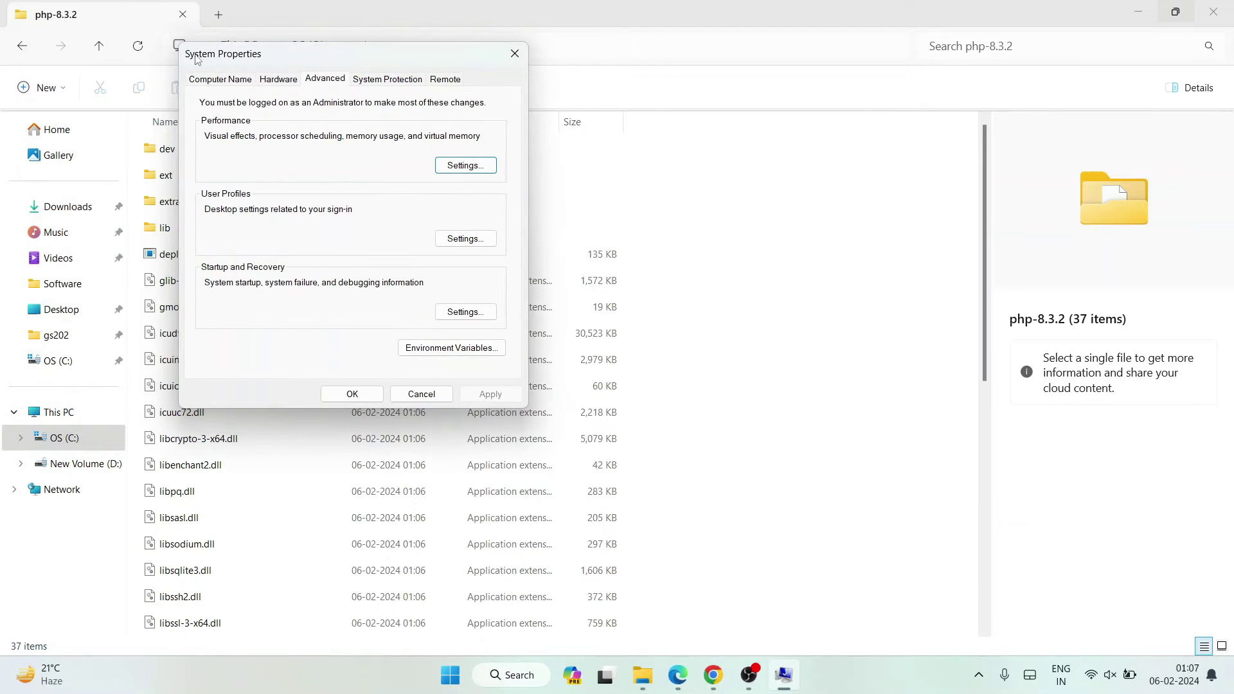
{"action": "left_click", "coordinate": [416, 354]}
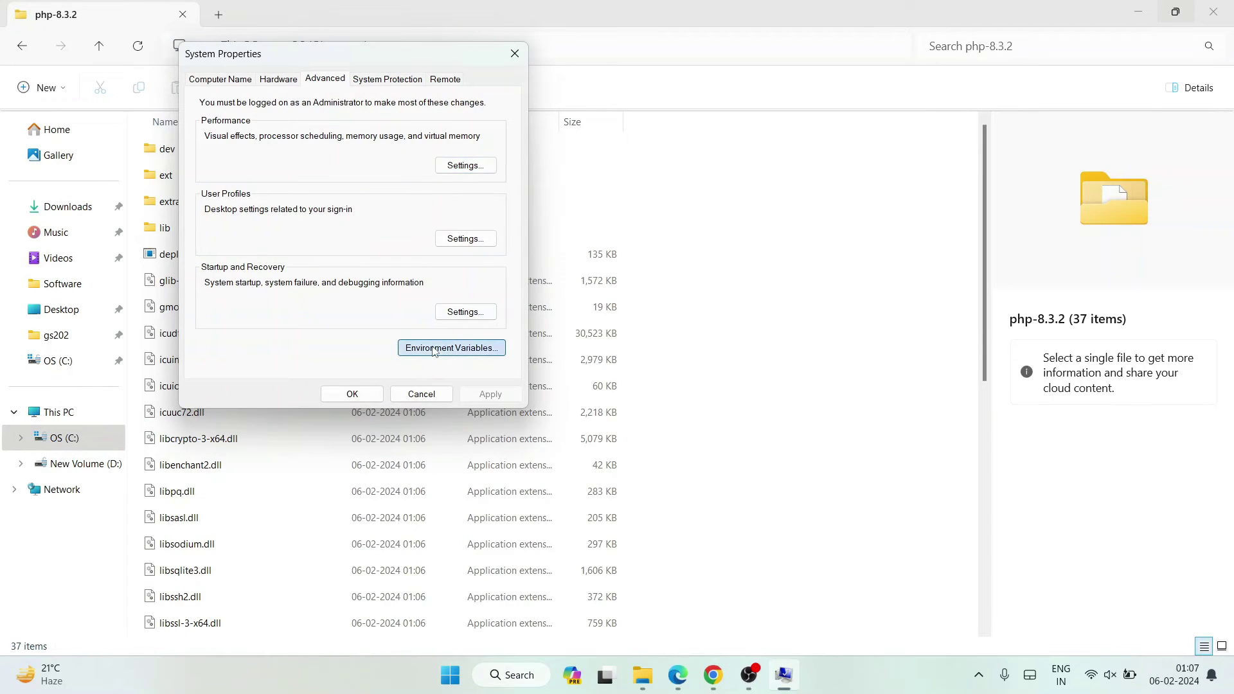
{"action": "left_click", "coordinate": [430, 452]}
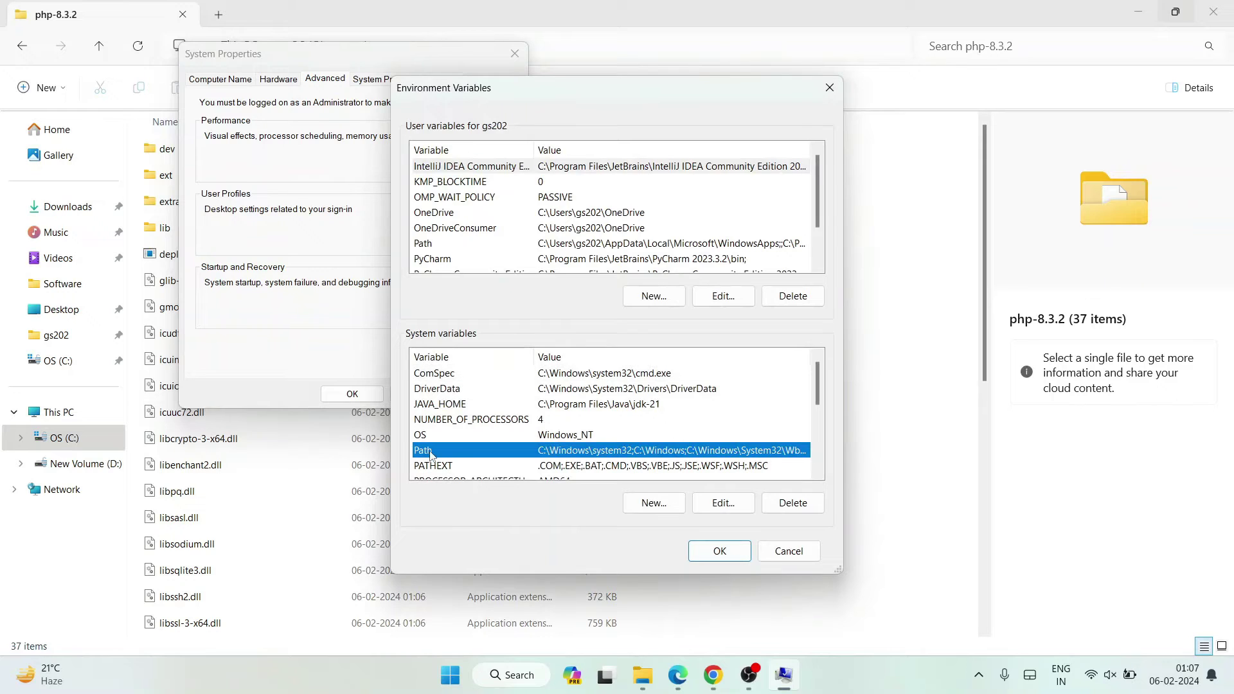
{"action": "left_click", "coordinate": [723, 503]}
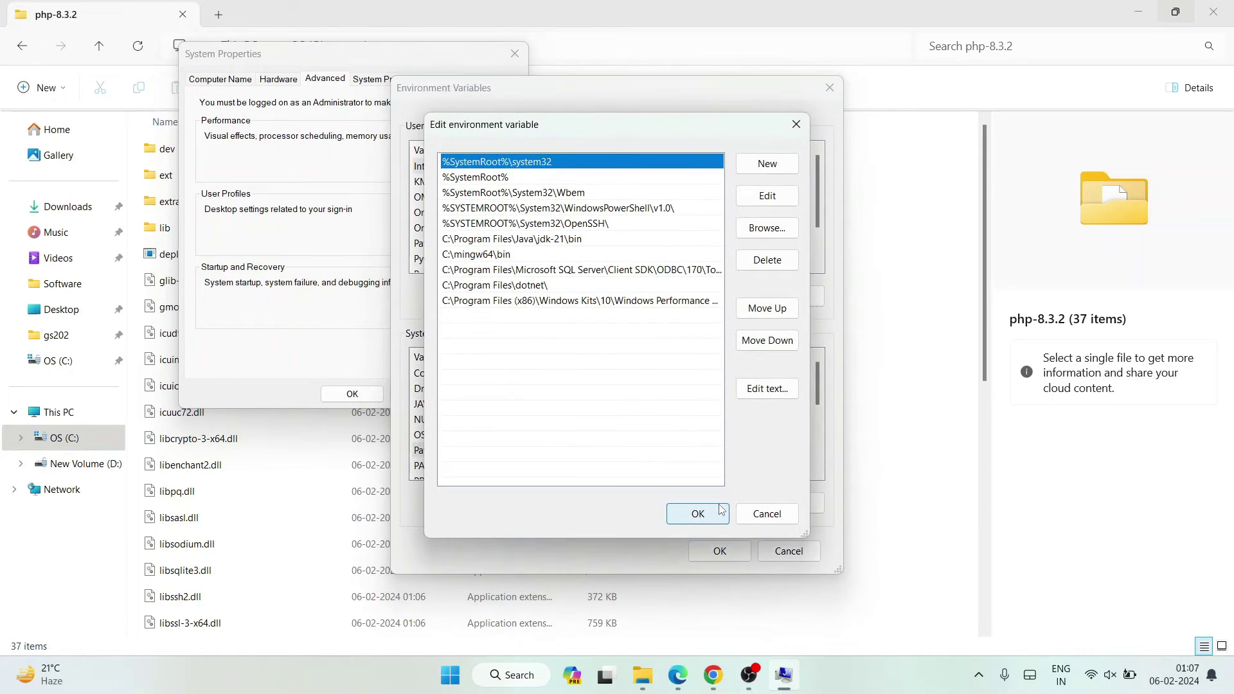
{"action": "left_click", "coordinate": [767, 164]}
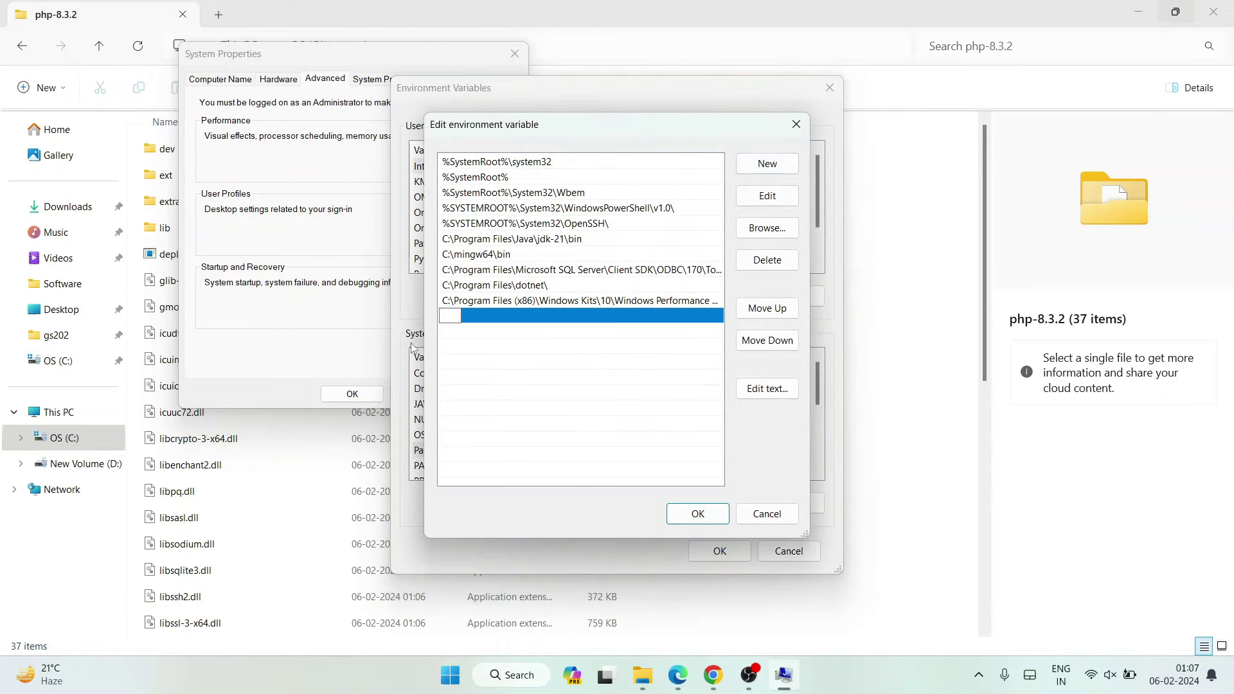
{"action": "right_click", "coordinate": [453, 319]}
{"action": "left_click", "coordinate": [495, 385]}
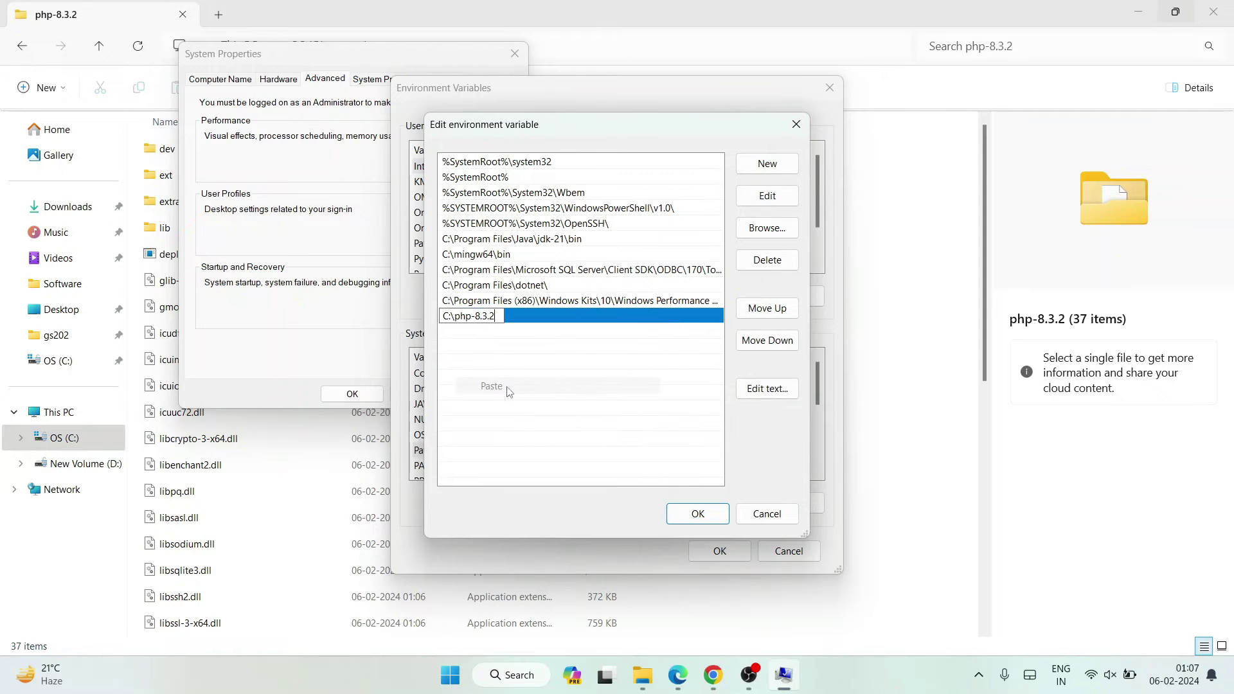
{"action": "left_click", "coordinate": [568, 376]}
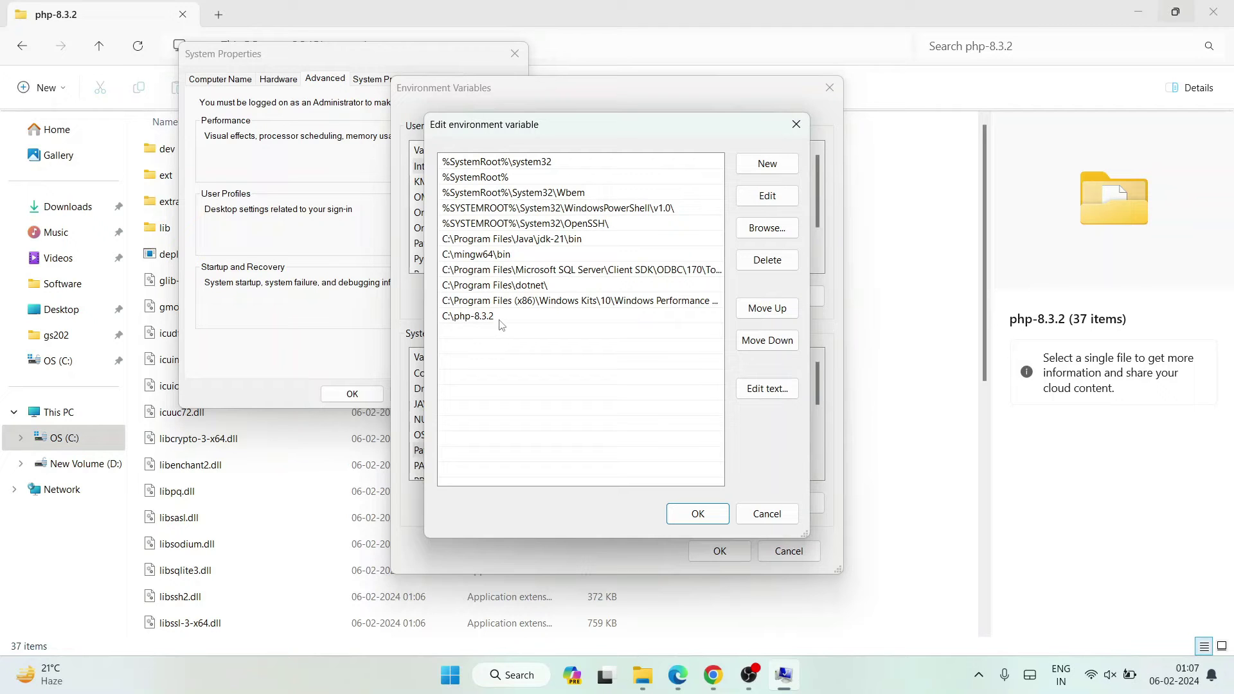
Confirm the Path, Environment Variables and System Properties dialogs with OK, then close File Explorer
{"action": "left_click", "coordinate": [673, 522]}
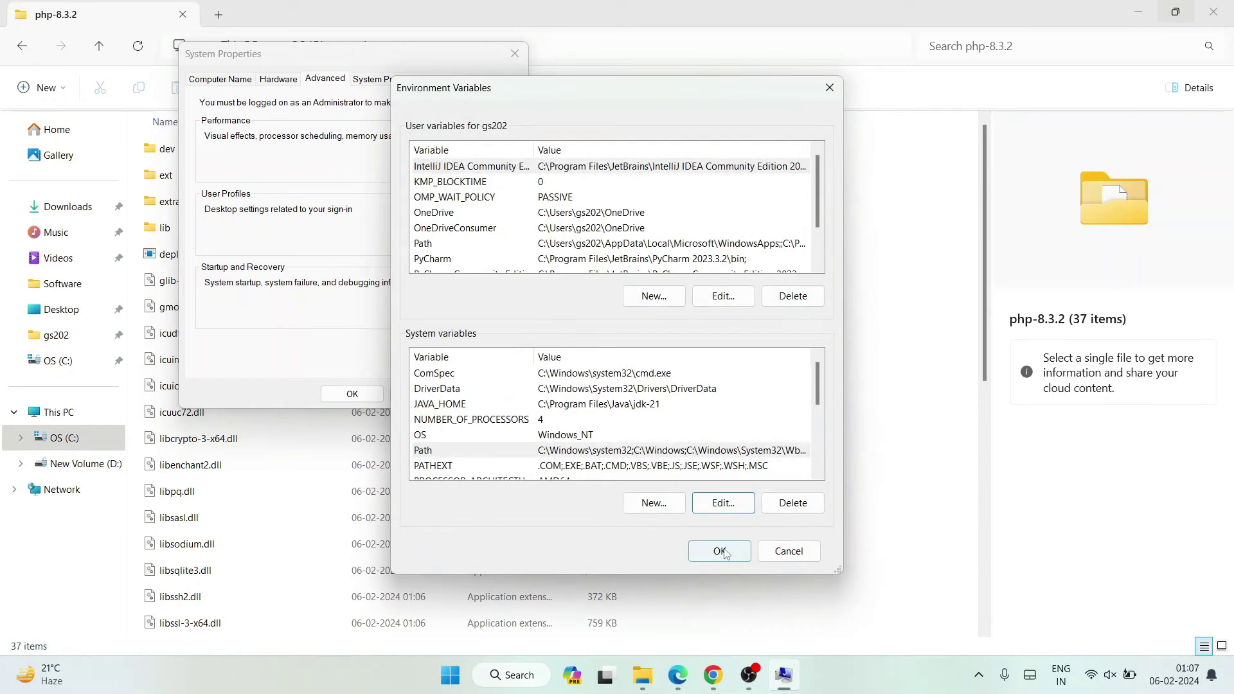
{"action": "left_click", "coordinate": [720, 550]}
{"action": "left_click", "coordinate": [354, 394]}
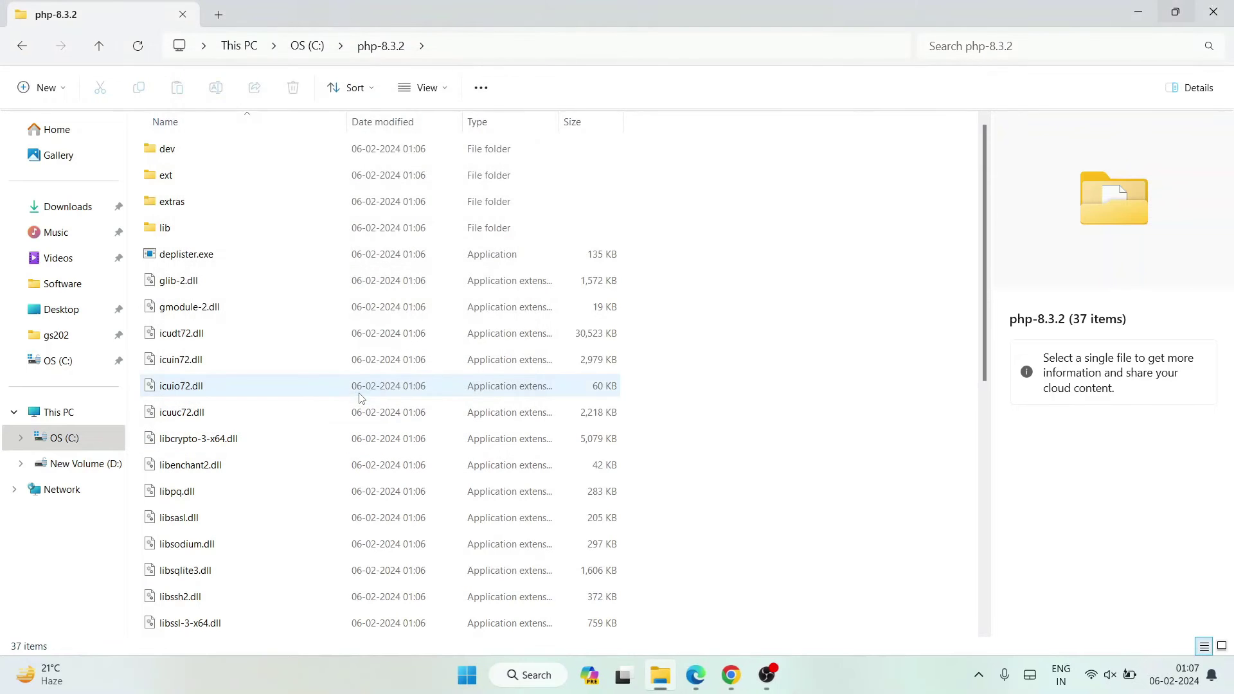
{"action": "left_click", "coordinate": [1227, 9]}
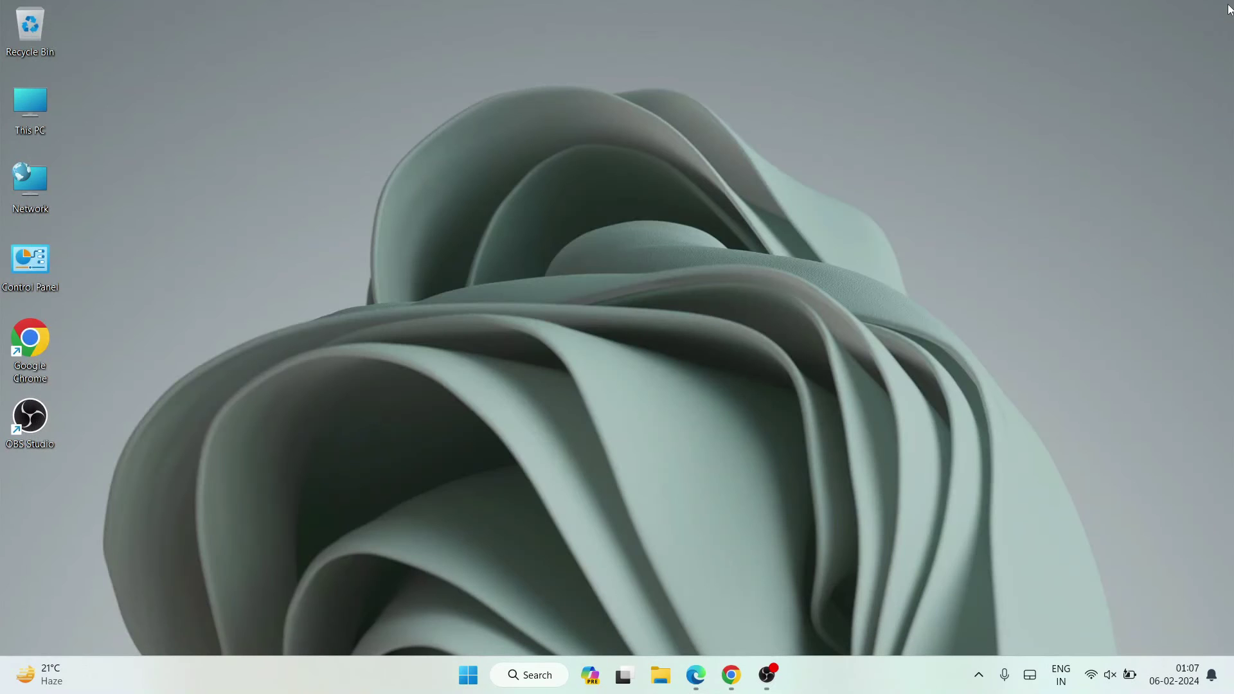
Create a new desktop folder named 'php -prac'
{"action": "right_click", "coordinate": [107, 45]}
{"action": "mouse_move", "coordinate": [152, 197]}
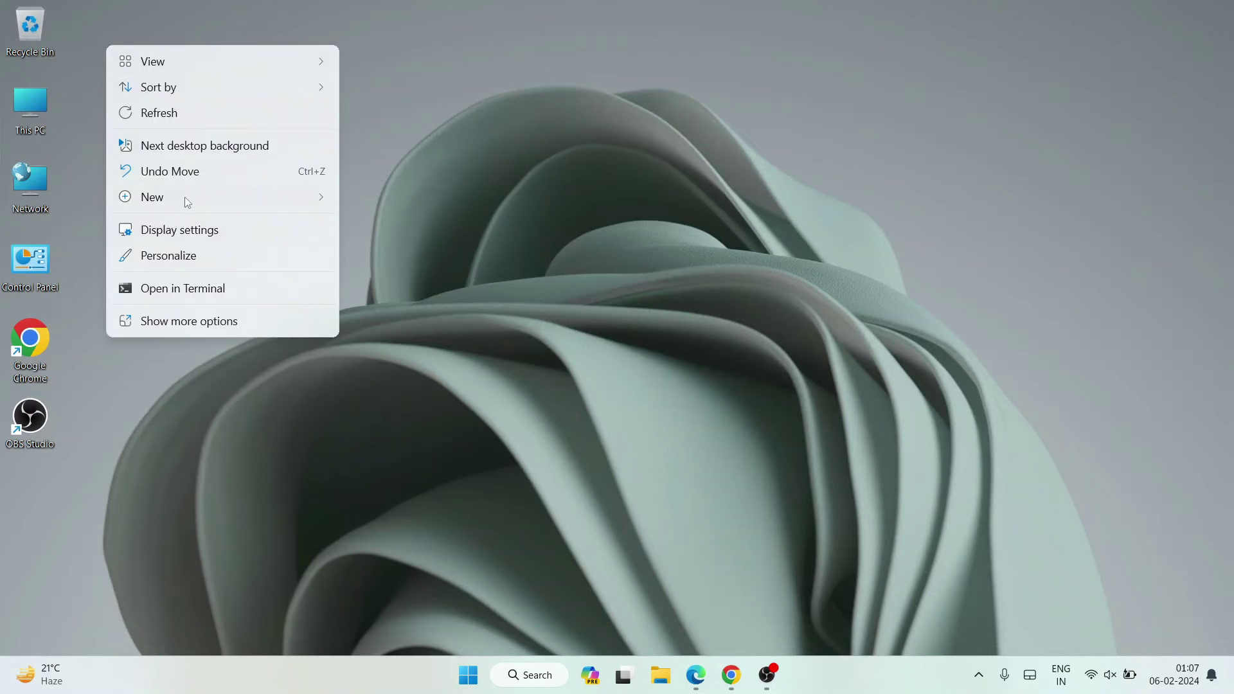
{"action": "left_click", "coordinate": [383, 199]}
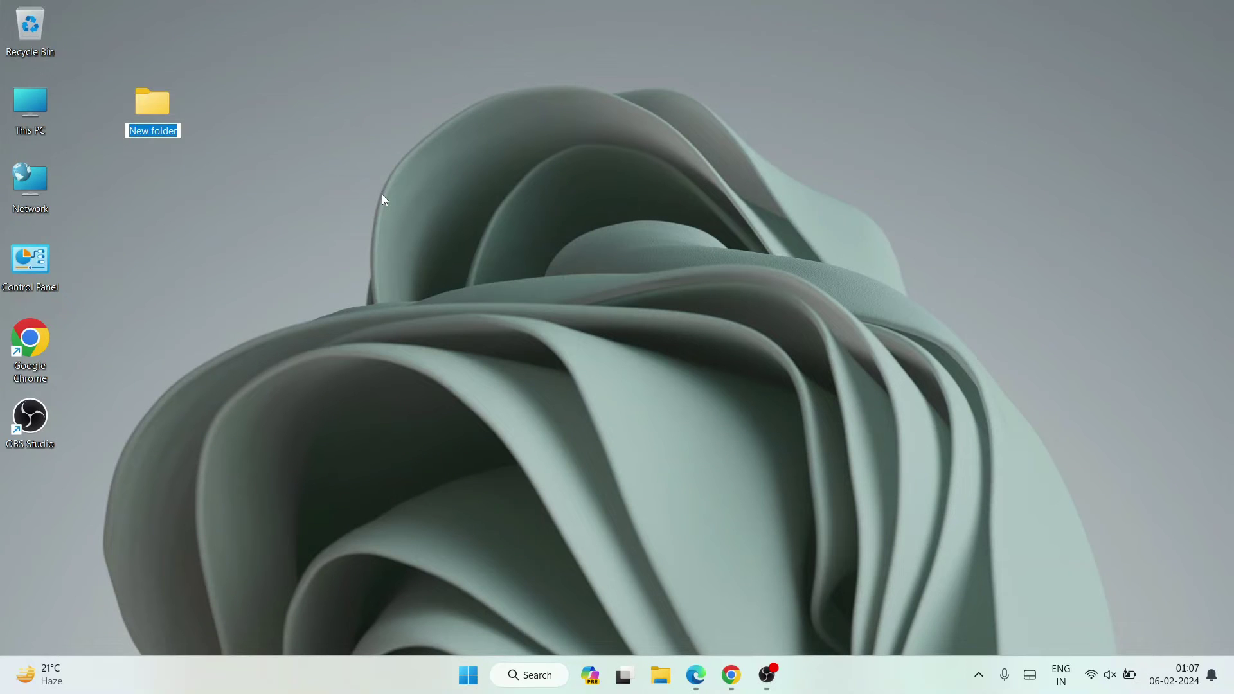
{"action": "type", "text": "php -"}
{"action": "type", "text": "prac"}
{"action": "key", "text": "Return"}
{"action": "key", "text": "Return"}
{"action": "left_click", "coordinate": [388, 57]}
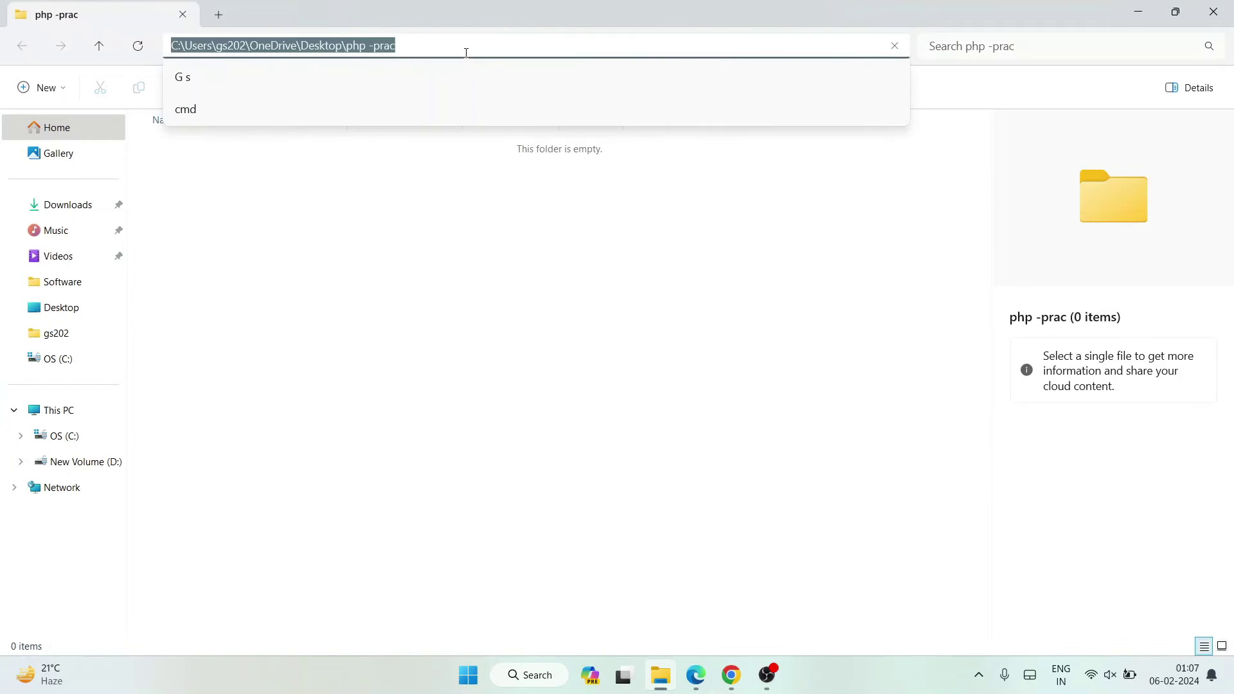
{"action": "left_click", "coordinate": [311, 250]}
Create a text document in php -prac and rename it to Hello.php, accepting the extension change
{"action": "right_click", "coordinate": [317, 245]}
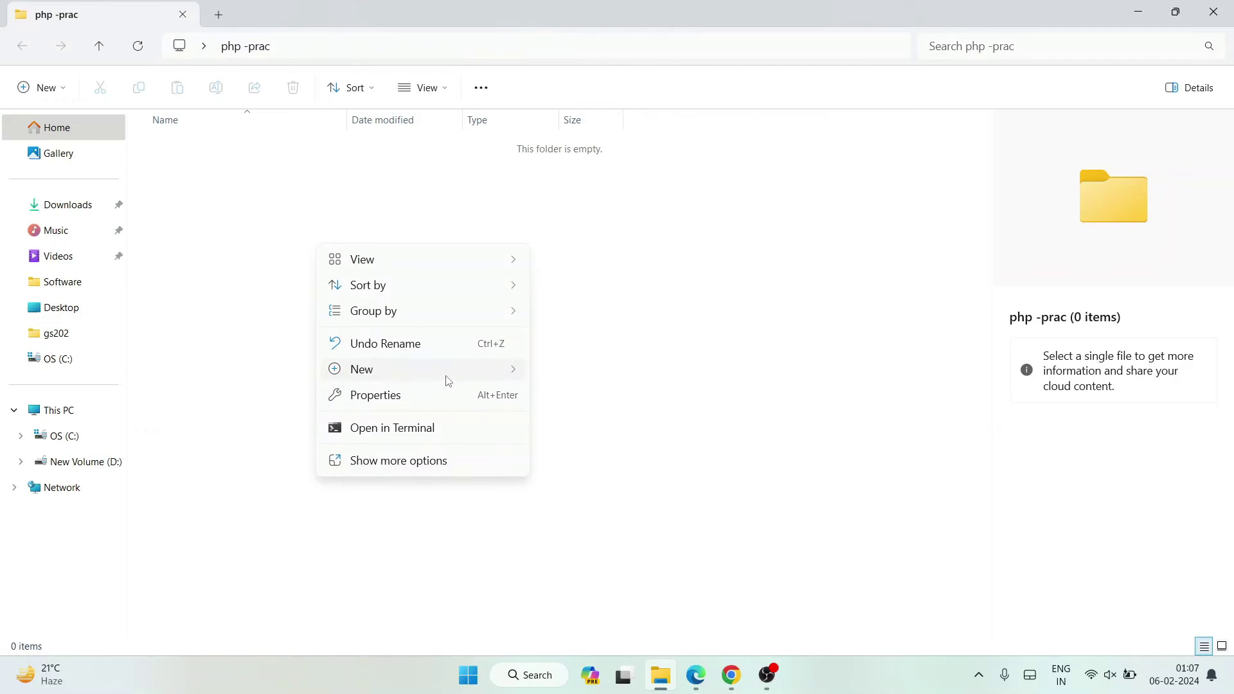
{"action": "mouse_move", "coordinate": [361, 369]}
{"action": "left_click", "coordinate": [585, 578]}
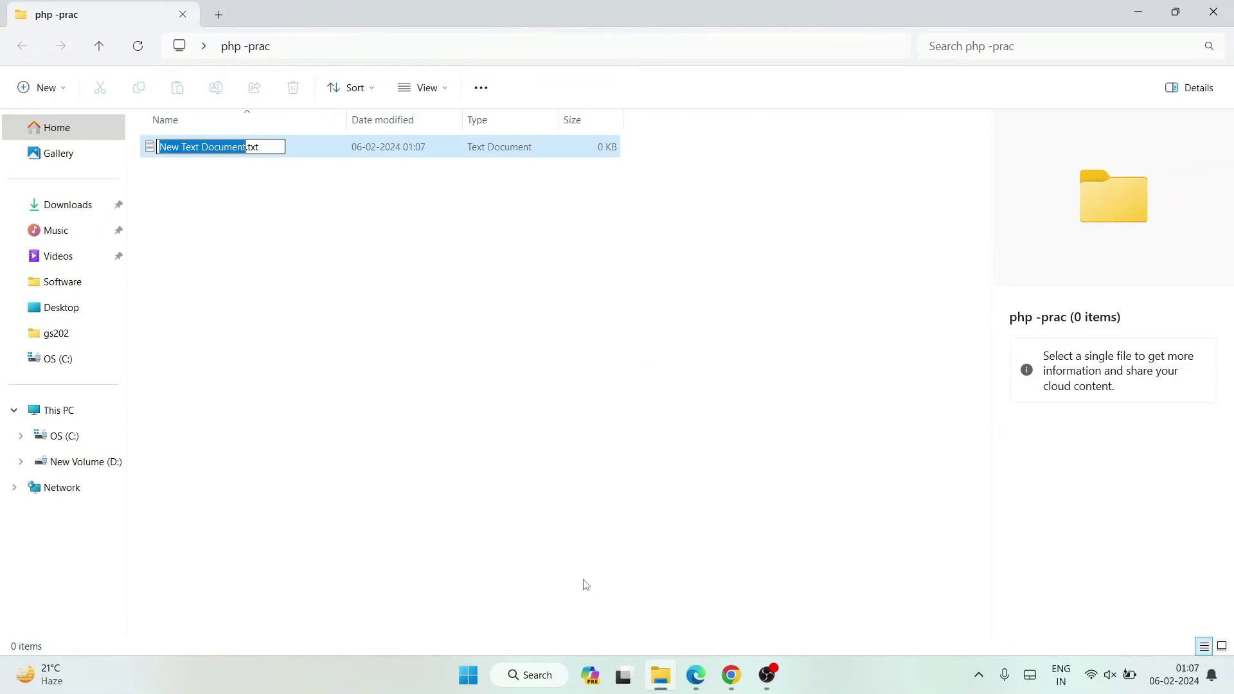
{"action": "type", "text": "Hell"}
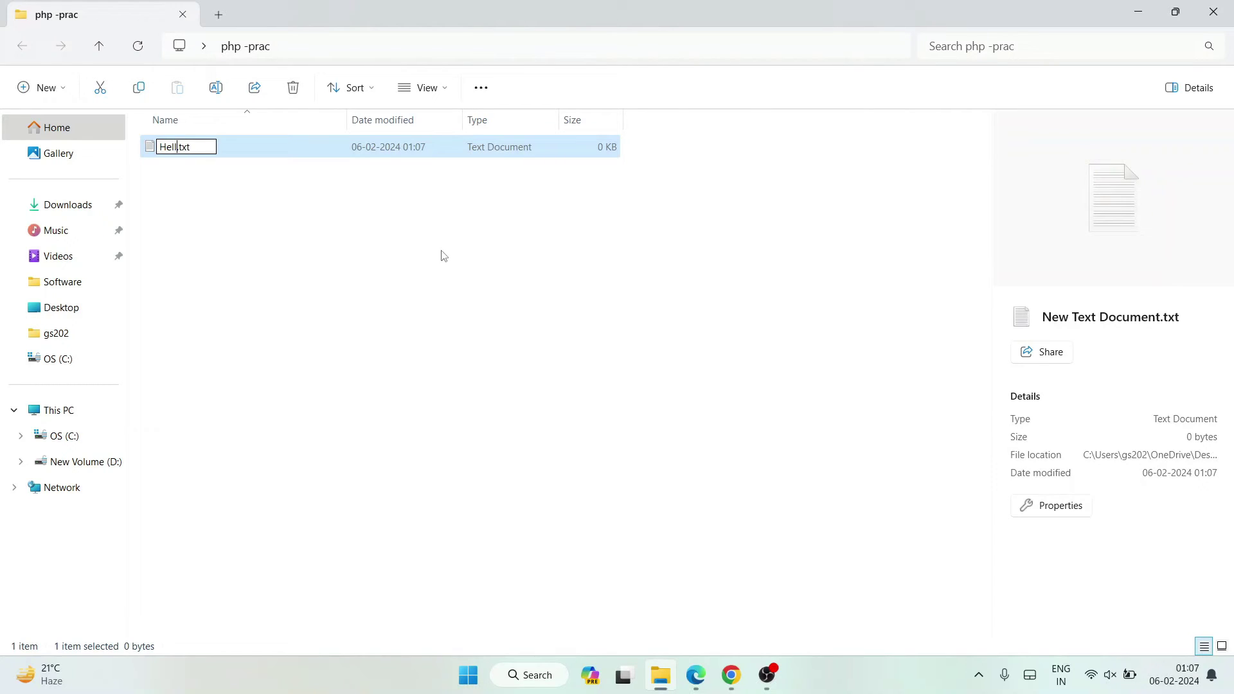
{"action": "type", "text": "o"}
{"action": "key", "text": "BackSpace"}
{"action": "key", "text": "BackSpace"}
{"action": "key", "text": "BackSpace"}
{"action": "type", "text": "ph"}
{"action": "type", "text": "p"}
{"action": "left_click", "coordinate": [442, 256]}
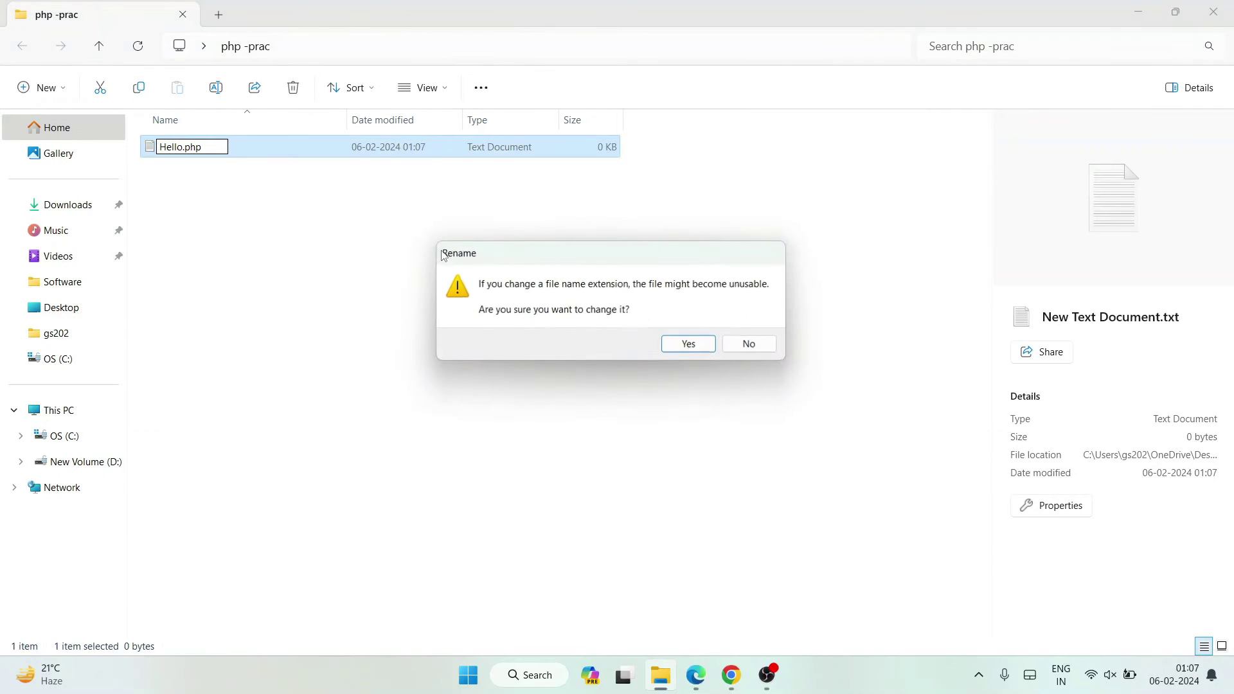
{"action": "left_click", "coordinate": [701, 347]}
Check in the view options that file name extensions are shown for Hello.php
{"action": "left_click", "coordinate": [179, 154]}
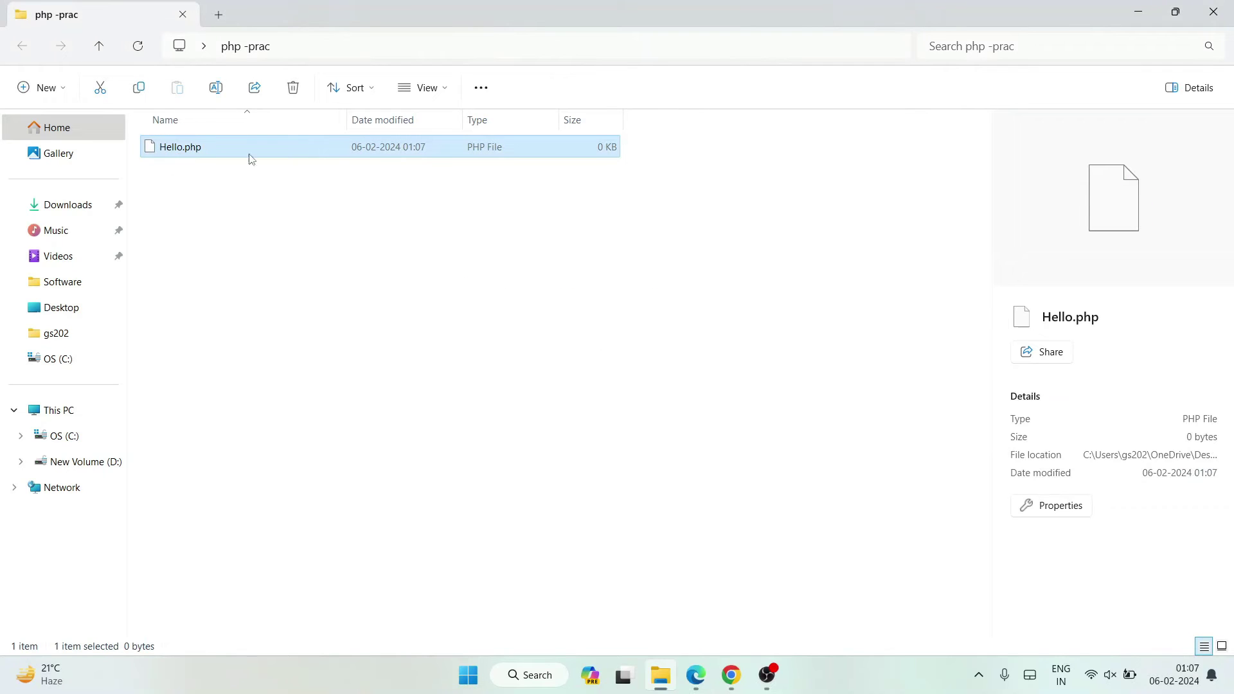
{"action": "left_click", "coordinate": [496, 165]}
{"action": "left_click", "coordinate": [198, 147]}
{"action": "left_click", "coordinate": [424, 88]}
{"action": "mouse_move", "coordinate": [418, 388]}
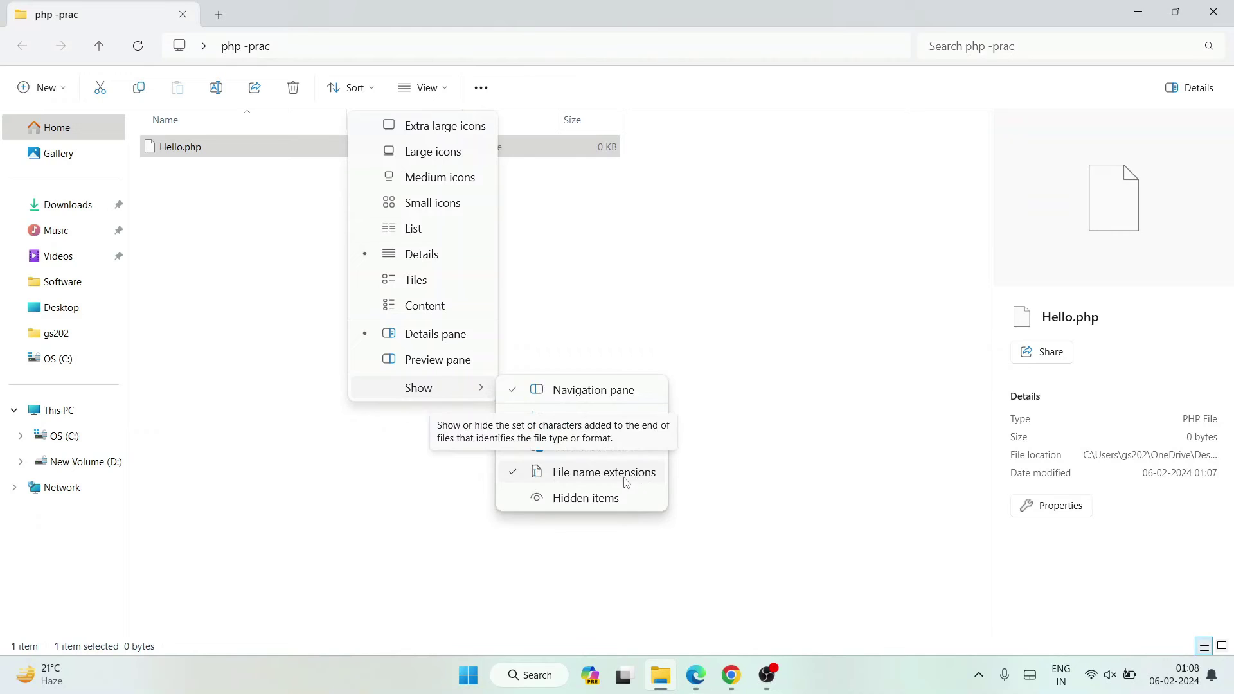
{"action": "left_click", "coordinate": [269, 239]}
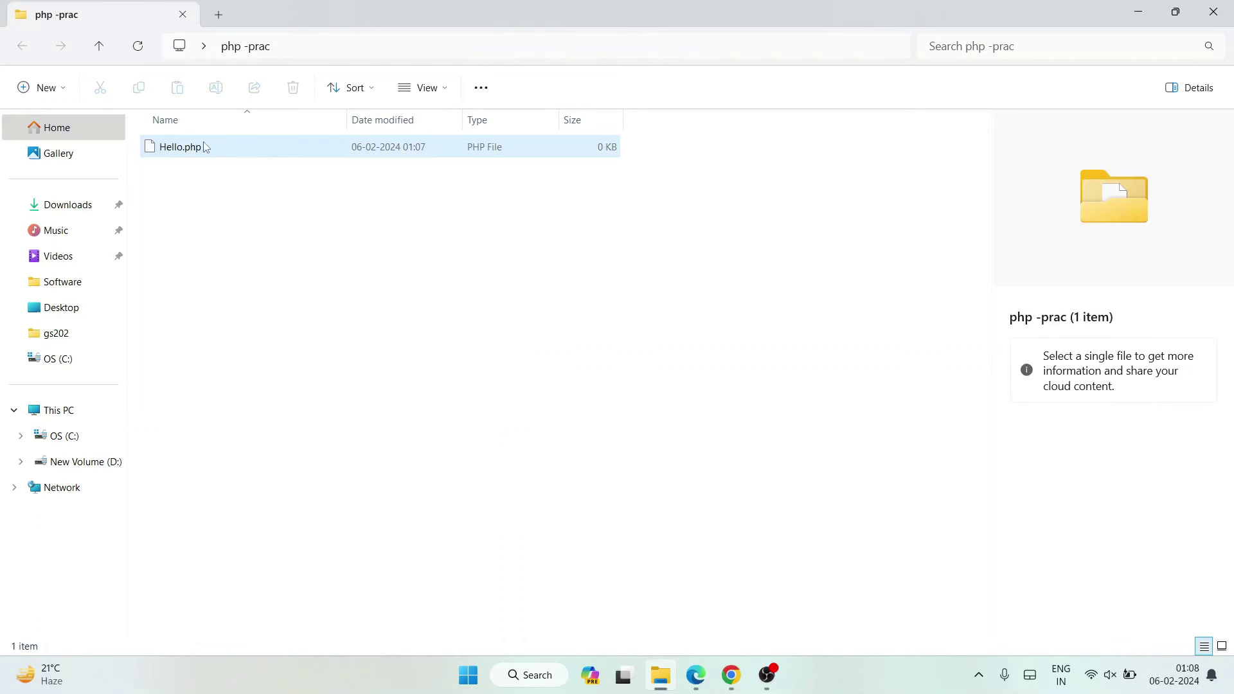
Choose Open with on Hello.php from its context menu
{"action": "left_click", "coordinate": [214, 154]}
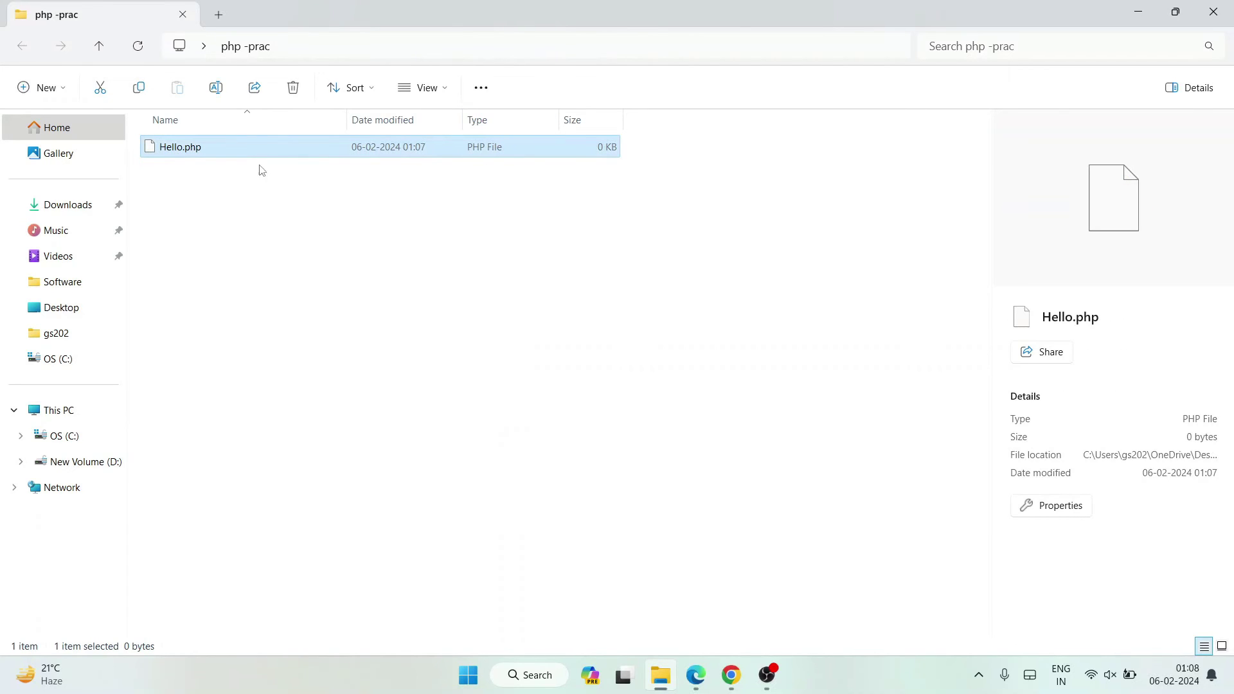
{"action": "right_click", "coordinate": [276, 158]}
{"action": "left_click", "coordinate": [345, 209]}
Write <?php, echo "Hello World"; and ?> into Hello.php in Notepad
{"action": "double_click", "coordinate": [535, 277]}
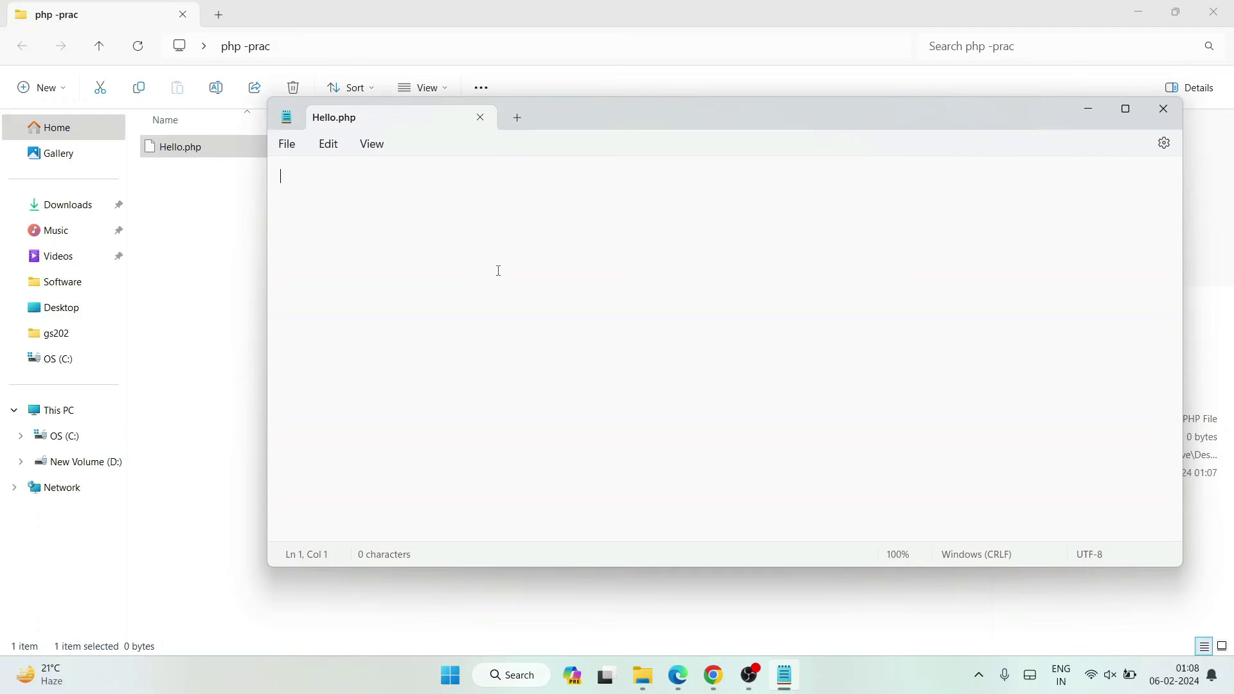
{"action": "type", "text": "<?php"}
{"action": "key", "text": "Return"}
{"action": "key", "text": "Return"}
{"action": "type", "text": ">"}
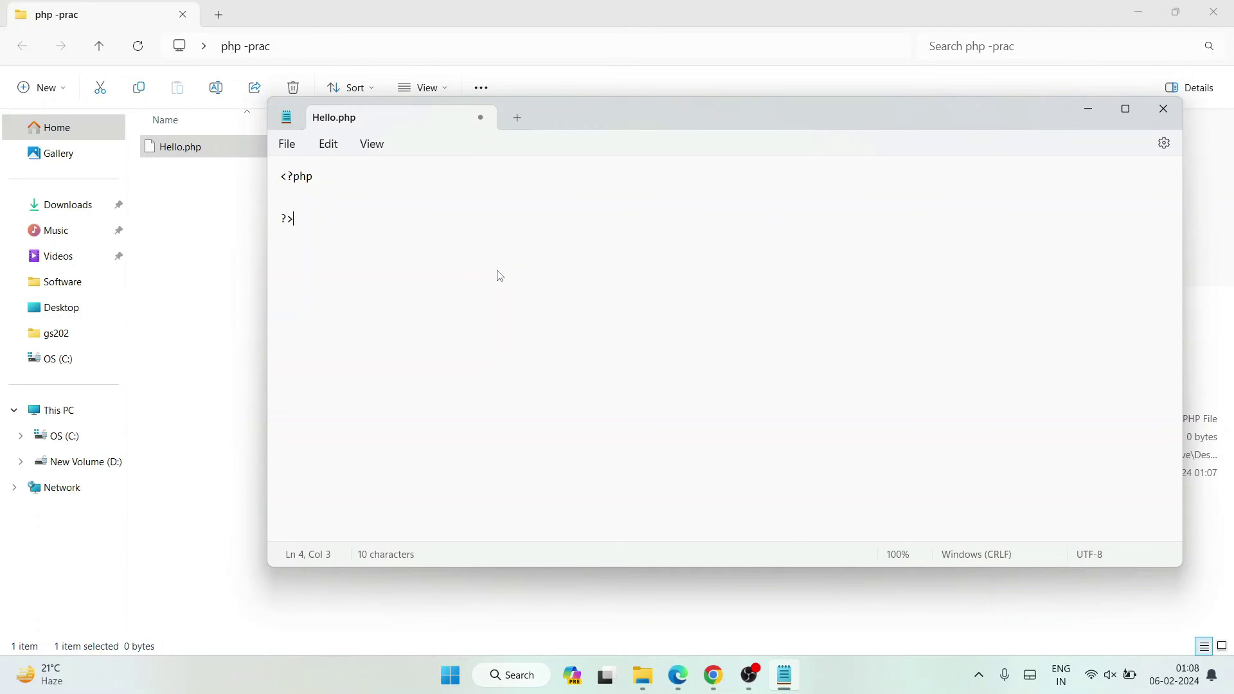
{"action": "key", "text": "Return"}
{"action": "type", "text": "echo \""}
{"action": "type", "text": "Hell"}
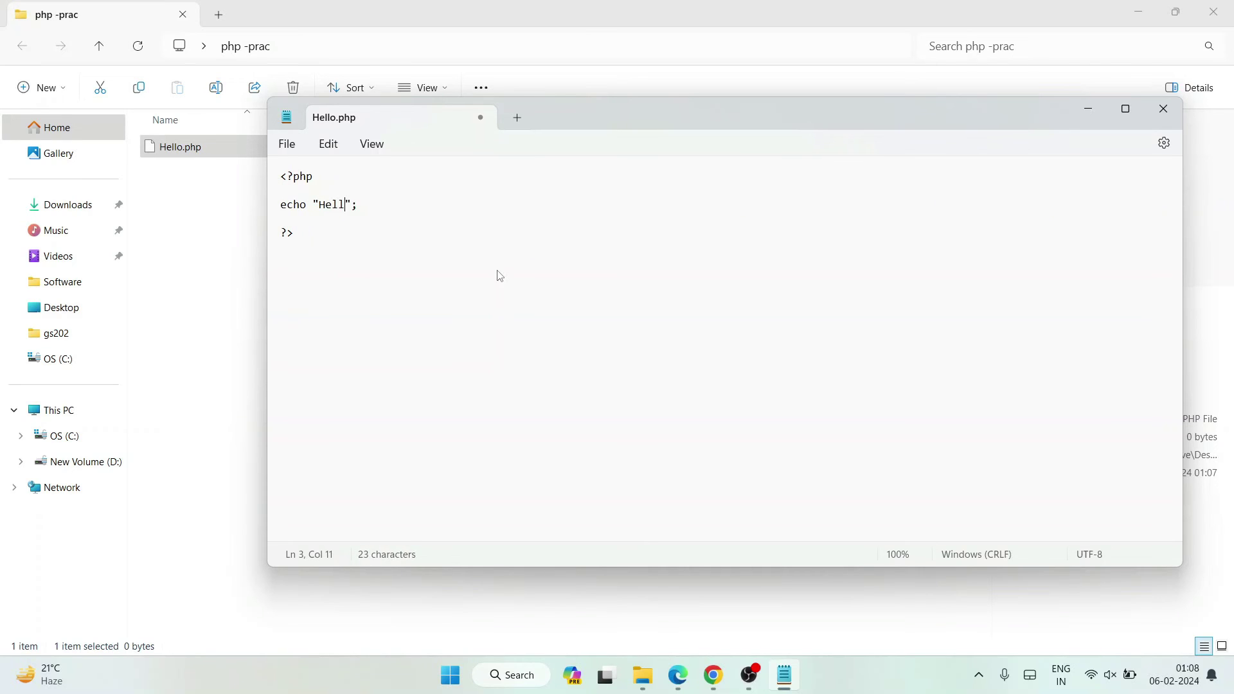
{"action": "type", "text": "o World"}
Save Hello.php via File > Save and return to the php -prac folder window
{"action": "left_click", "coordinate": [286, 144]}
{"action": "left_click", "coordinate": [316, 257]}
{"action": "left_click", "coordinate": [201, 262]}
{"action": "left_click", "coordinate": [375, 47]}
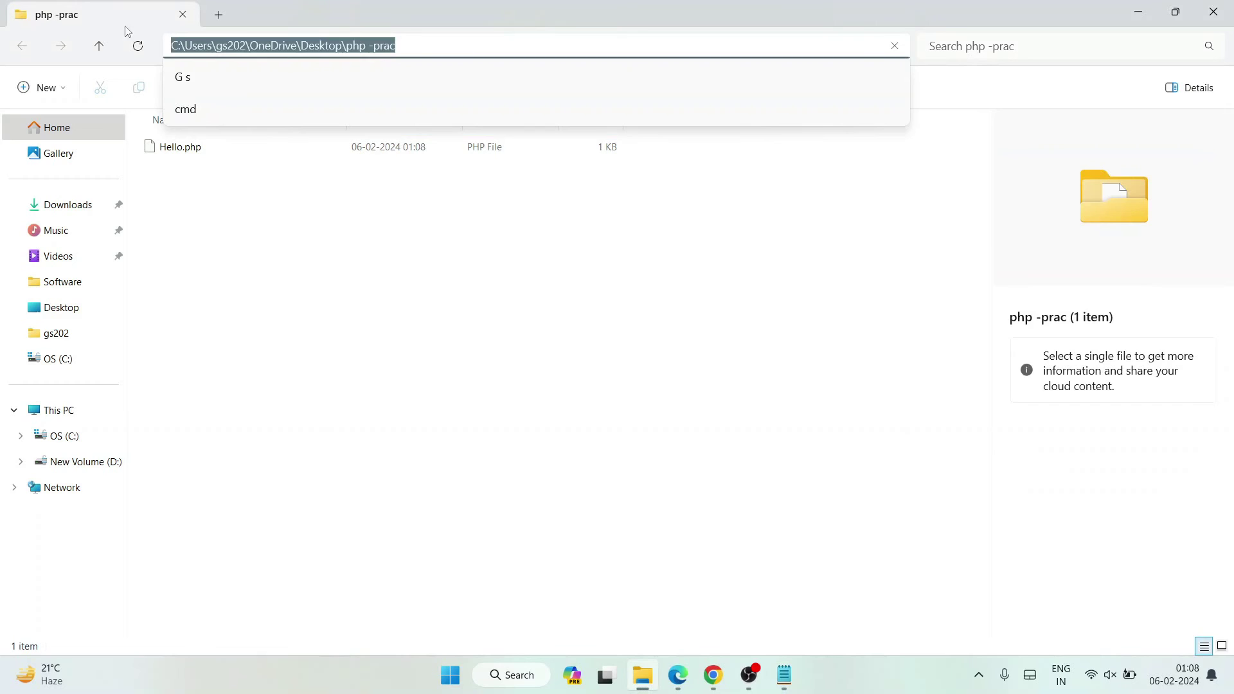
Open Command Prompt in php -prac by entering 'cmd' in Explorer's address bar
{"action": "type", "text": "cmd"}
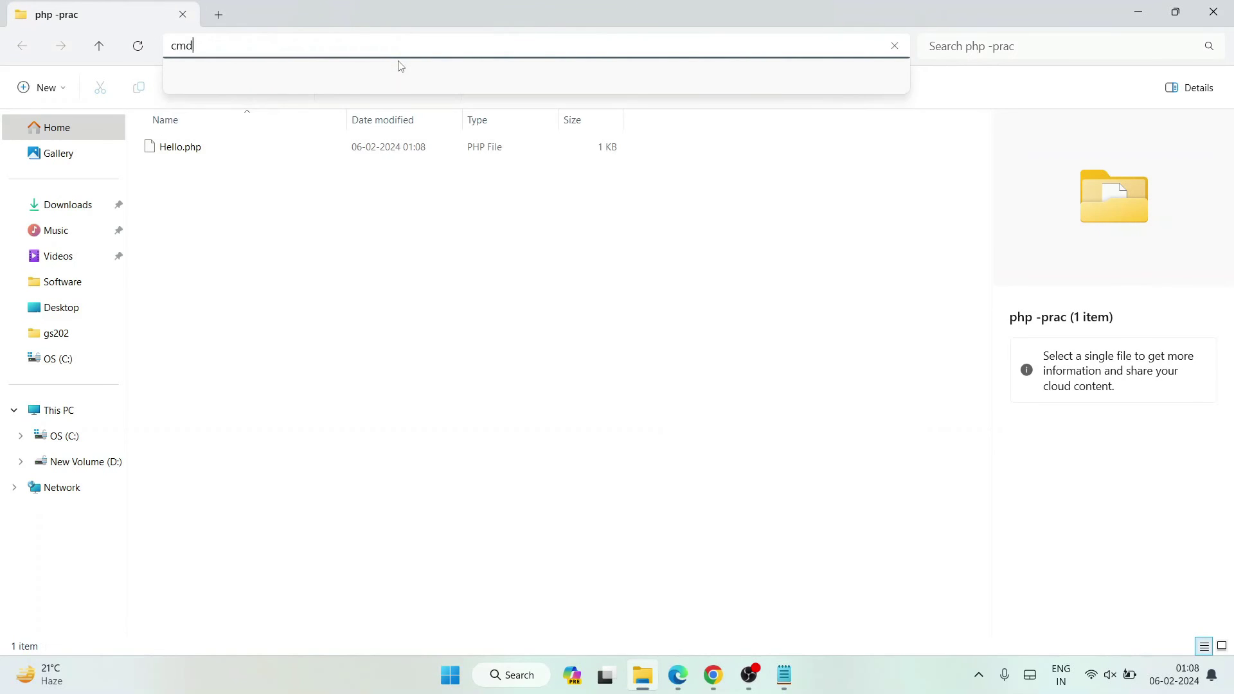
{"action": "key", "text": "Return"}
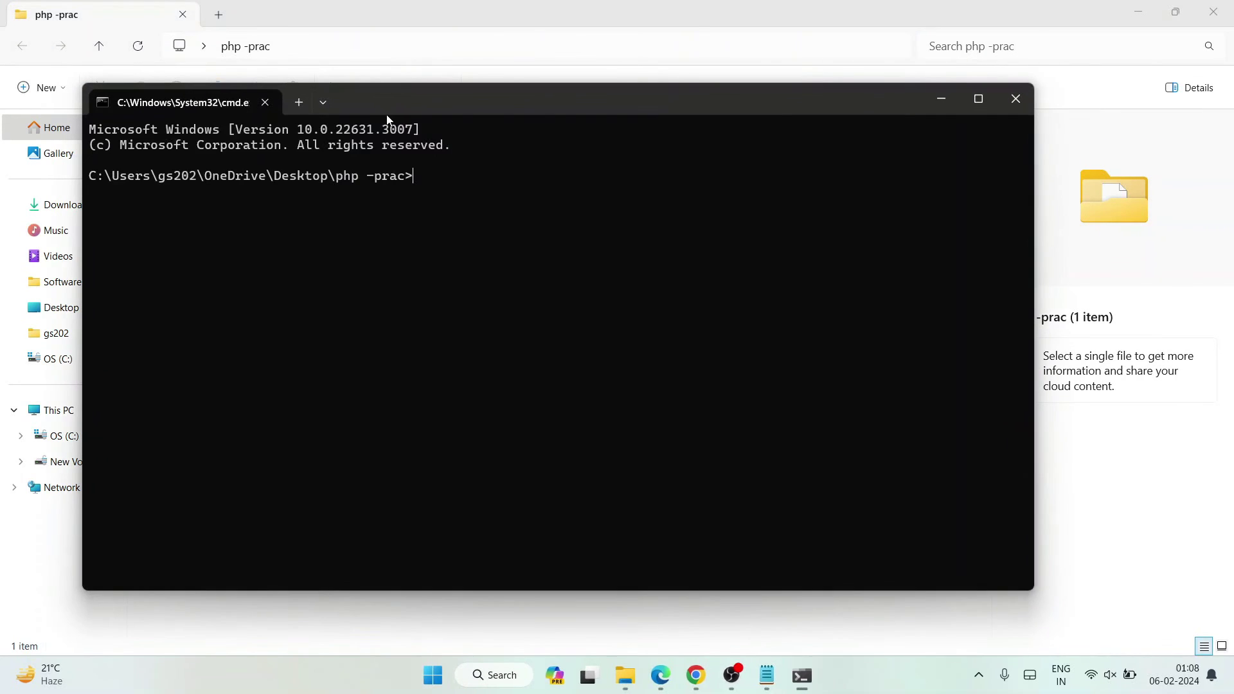
{"action": "mouse_move", "coordinate": [400, 107]}
{"action": "left_mouse_down"}
{"action": "mouse_move", "coordinate": [518, 291]}
{"action": "mouse_move", "coordinate": [514, 225]}
{"action": "left_mouse_up"}
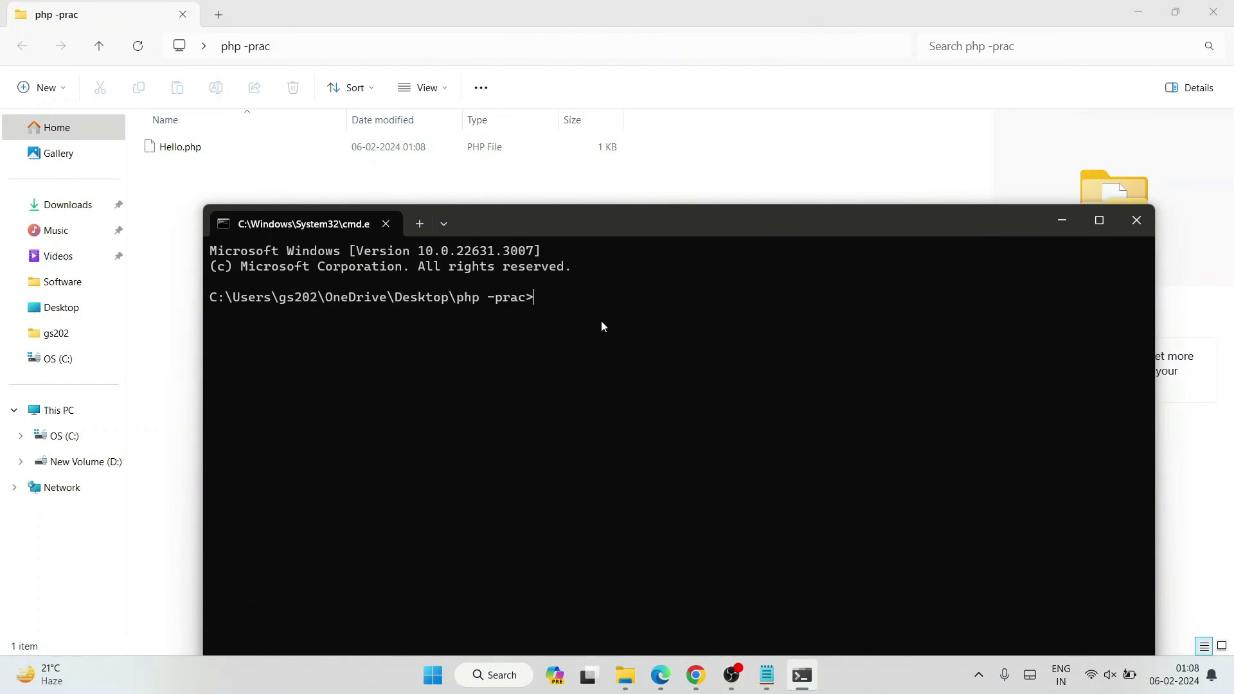
Run 'php Hello.php' and confirm it prints Hello World
{"action": "type", "text": "php Hello.php"}
{"action": "key", "text": "Return"}
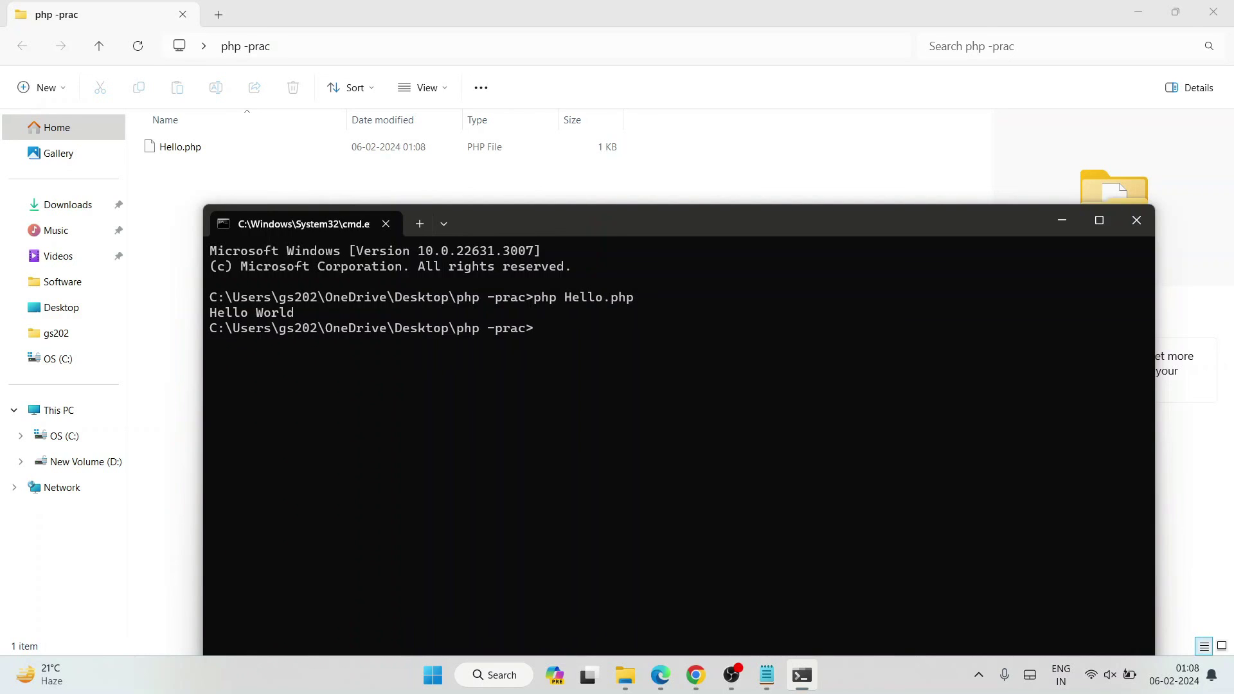
{"action": "left_click_drag", "start_coordinate": [297, 314], "coordinate": [210, 315]}
{"action": "left_click", "coordinate": [477, 379]}
{"action": "left_click", "coordinate": [695, 674]}
Show the Geeky Script Vlogs channel page, then the Geeky Syntax channel's Videos page, highlighting each channel name
{"action": "left_click", "coordinate": [113, 24]}
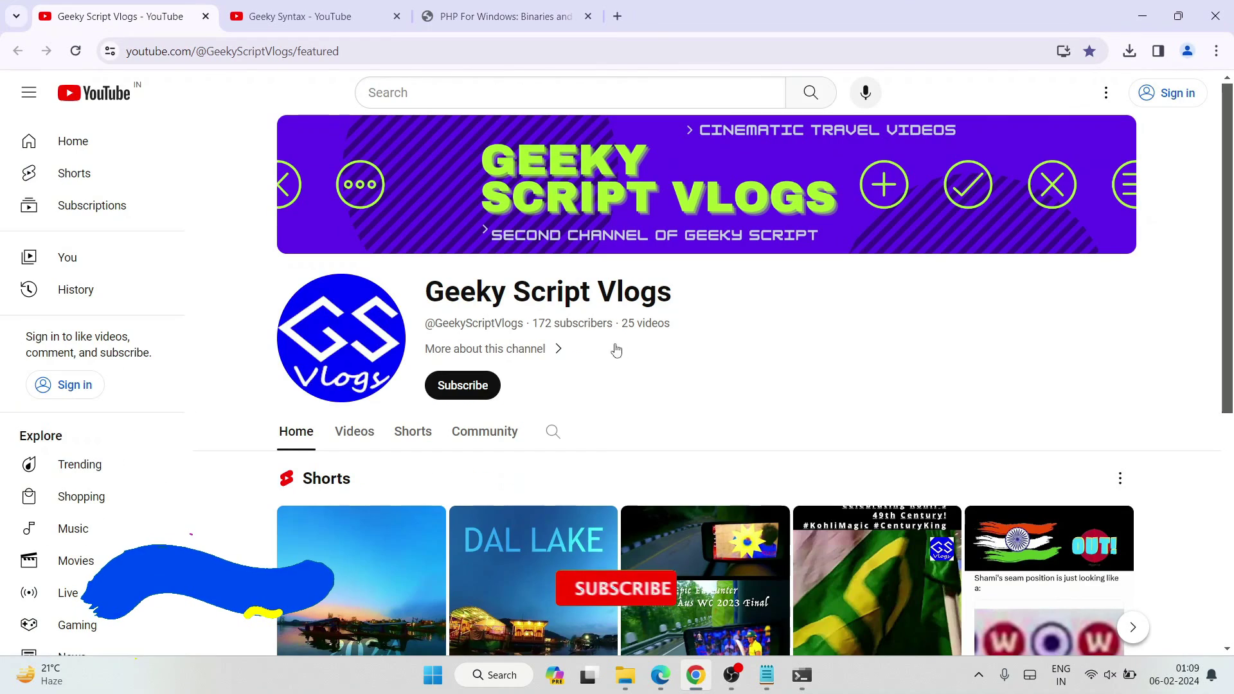
{"action": "left_click_drag", "start_coordinate": [461, 293], "coordinate": [749, 305]}
{"action": "left_click", "coordinate": [738, 297]}
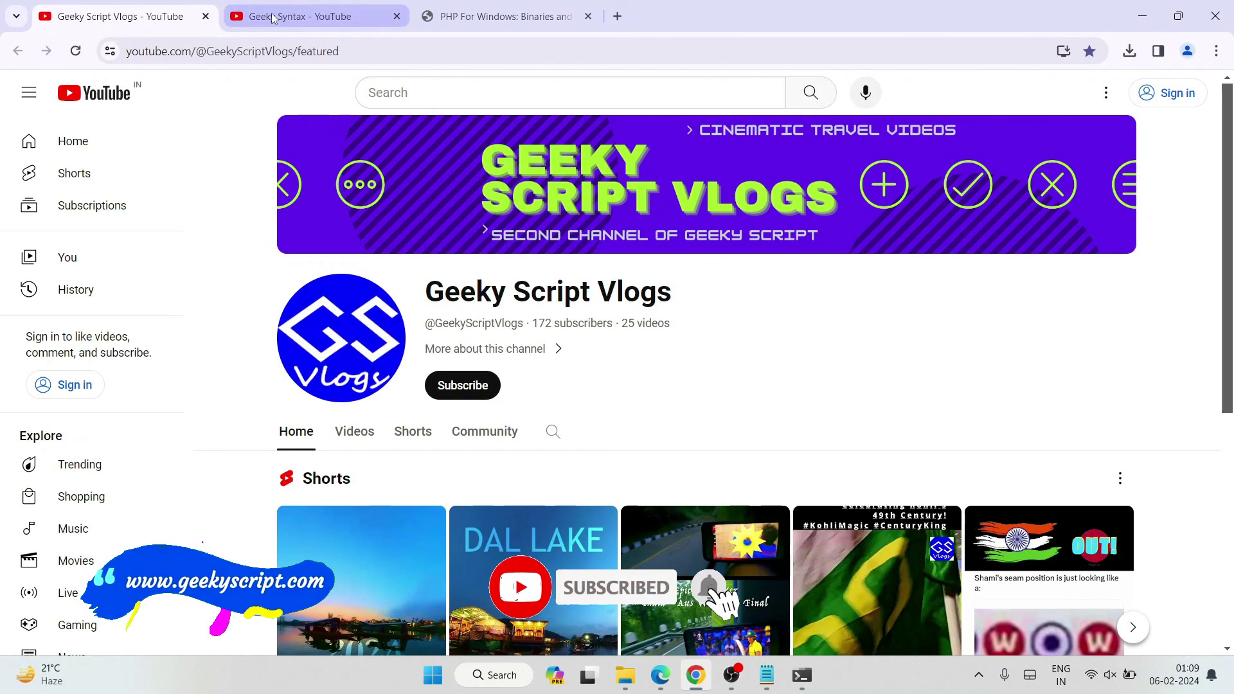
{"action": "left_click", "coordinate": [299, 16]}
{"action": "left_click_drag", "start_coordinate": [465, 308], "coordinate": [724, 309]}
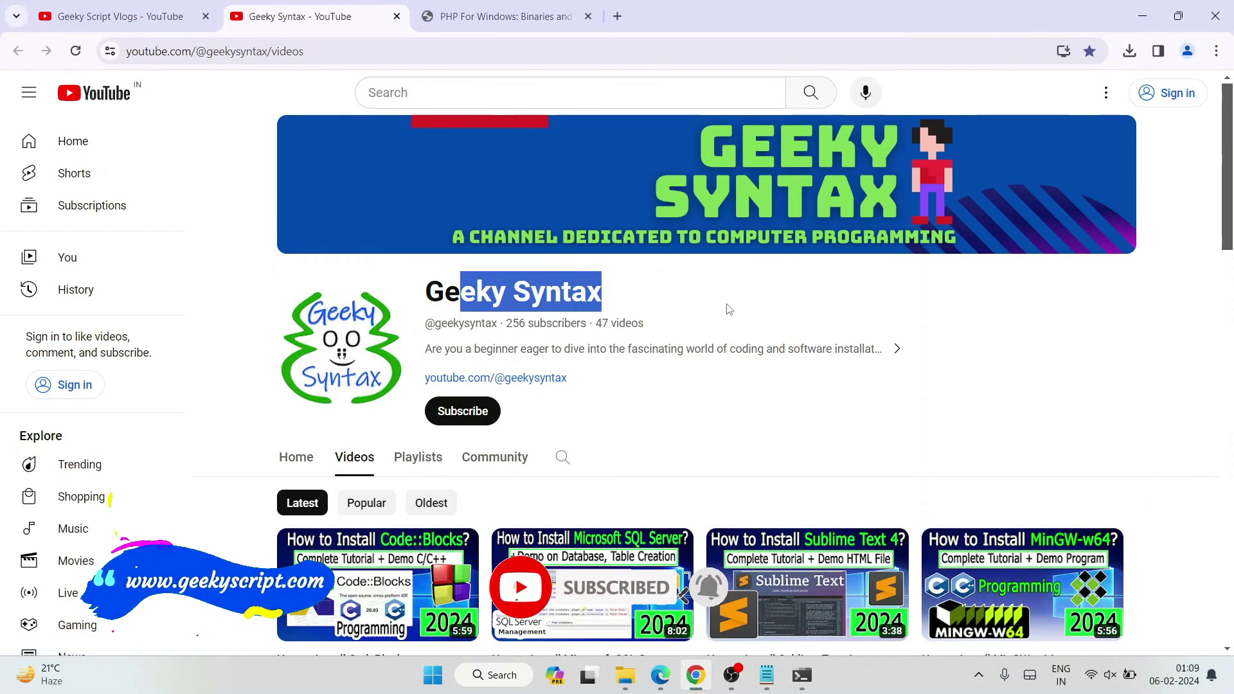
{"action": "left_click", "coordinate": [724, 308]}
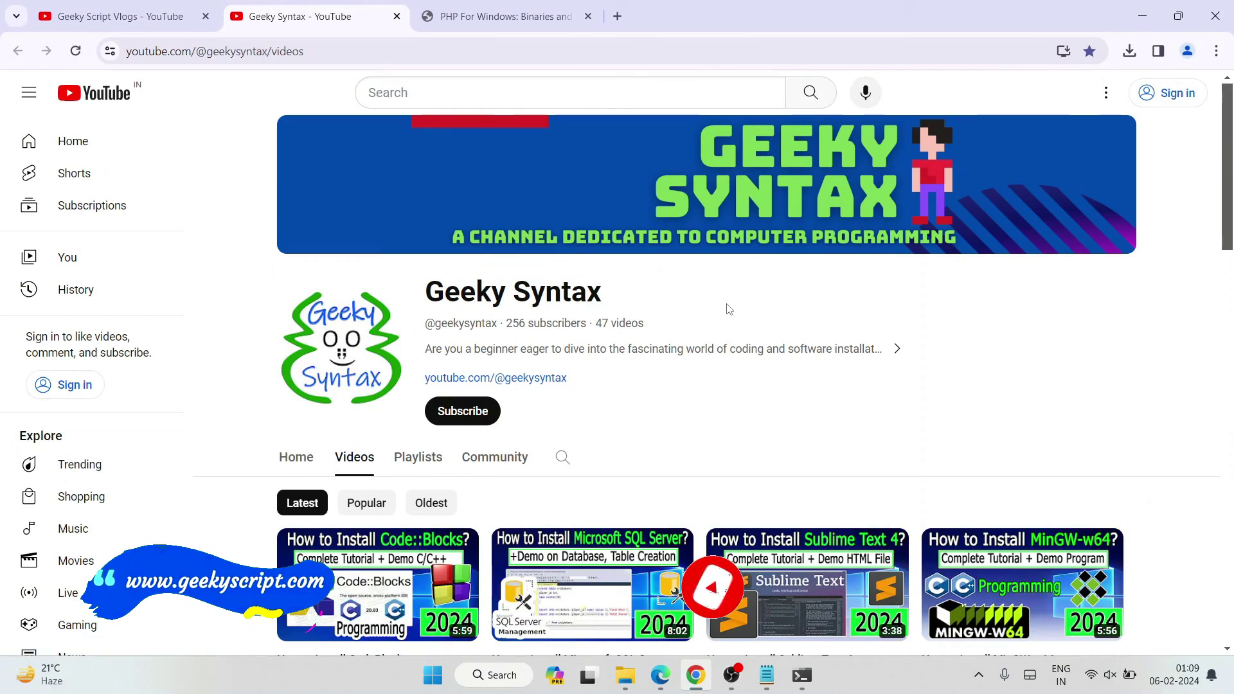